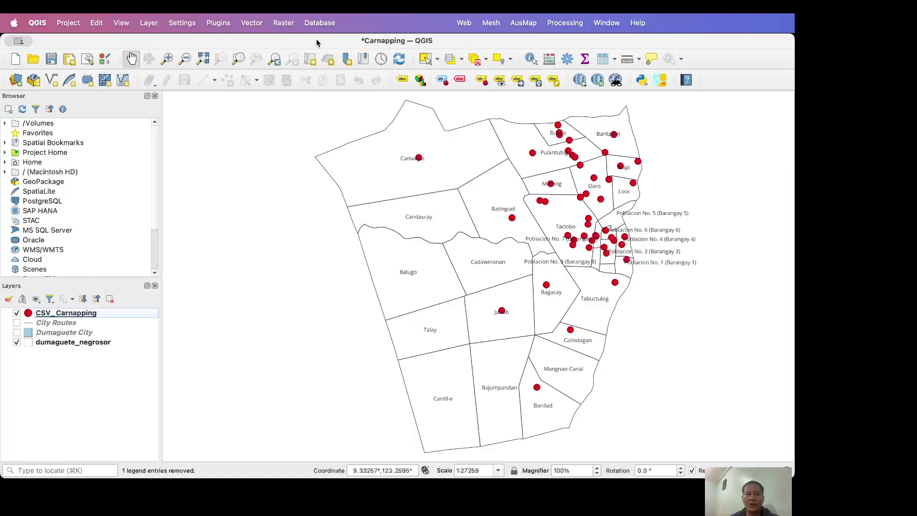
Run Count Points in Polygon with dumaguete_negrosor as polygons and CSV_Carnapping as points, counting into NUMPOINTS in a temporary layer
{"action": "left_click", "coordinate": [253, 26]}
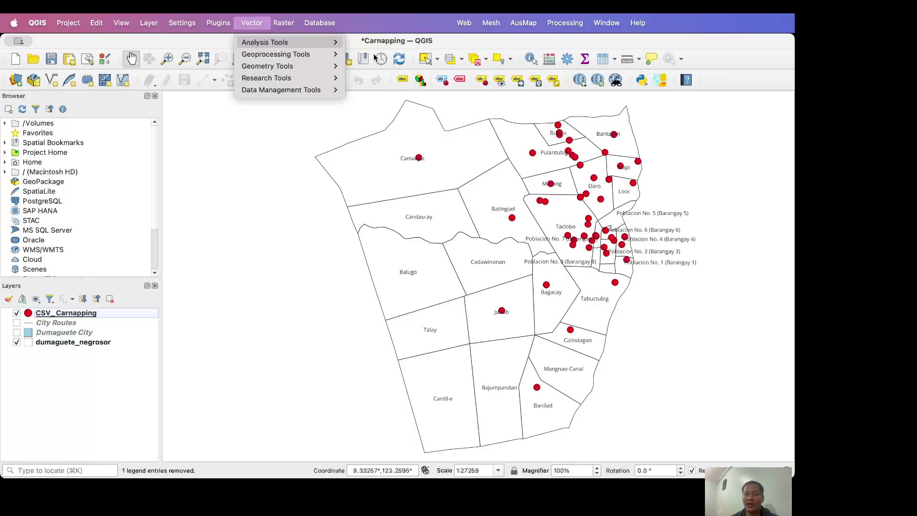
{"action": "left_click", "coordinate": [253, 28]}
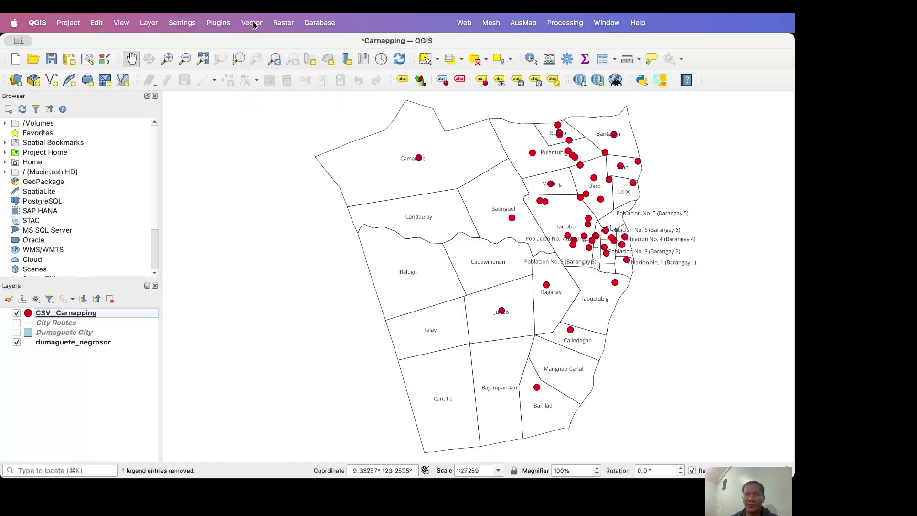
{"action": "left_click", "coordinate": [253, 28]}
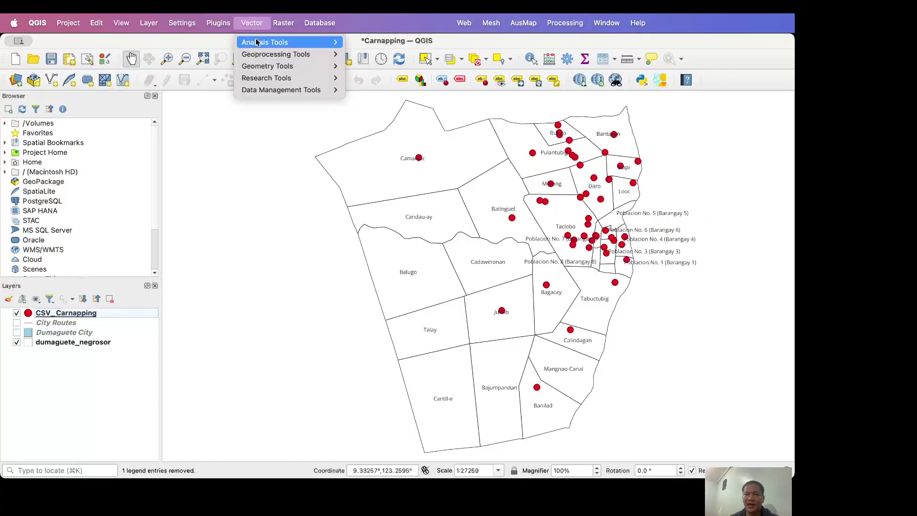
{"action": "mouse_move", "coordinate": [261, 43]}
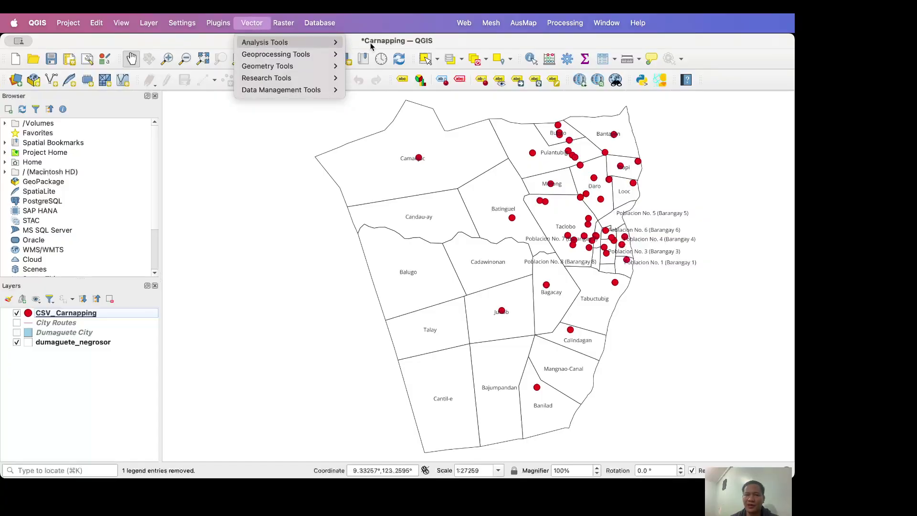
{"action": "left_click", "coordinate": [375, 56]}
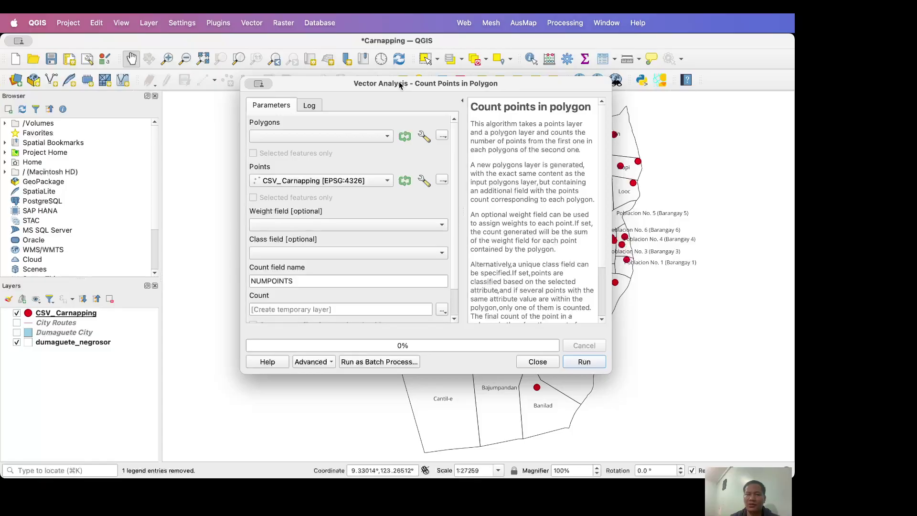
{"action": "left_click", "coordinate": [335, 138]}
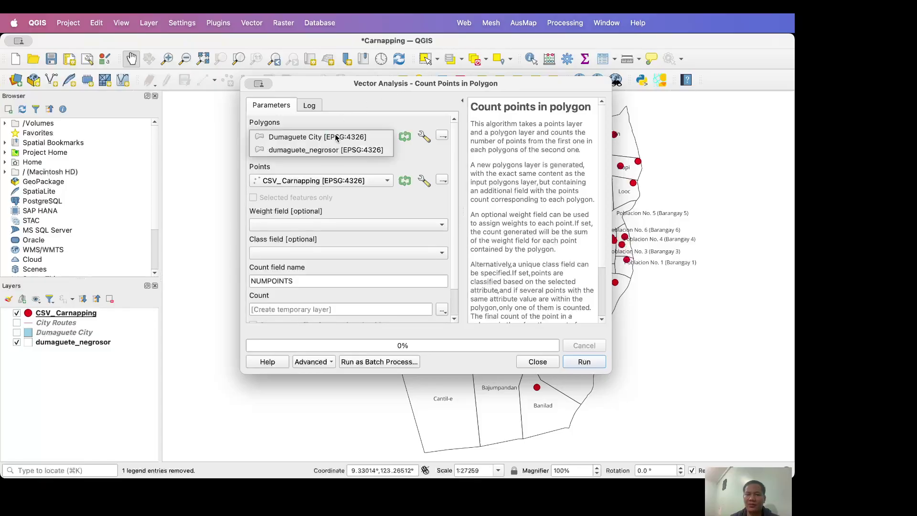
{"action": "left_click", "coordinate": [315, 151]}
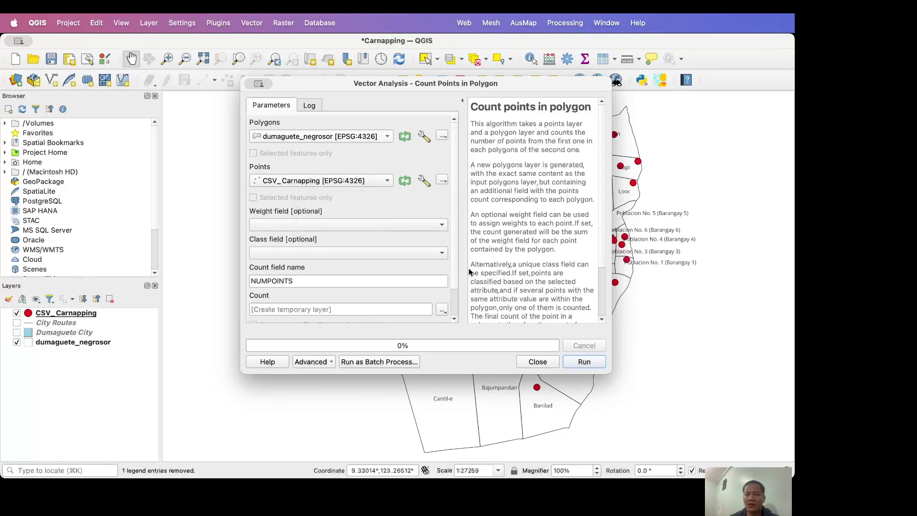
{"action": "left_click", "coordinate": [583, 362]}
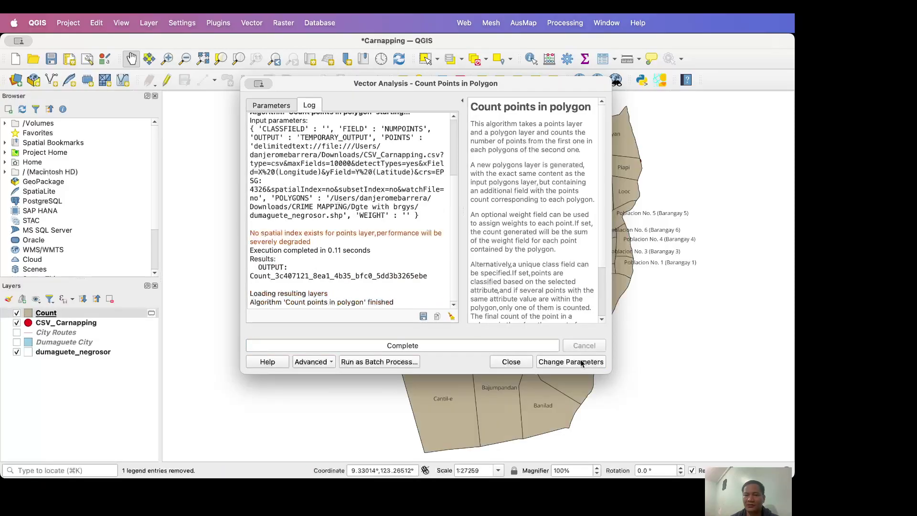
{"action": "left_click", "coordinate": [510, 362]}
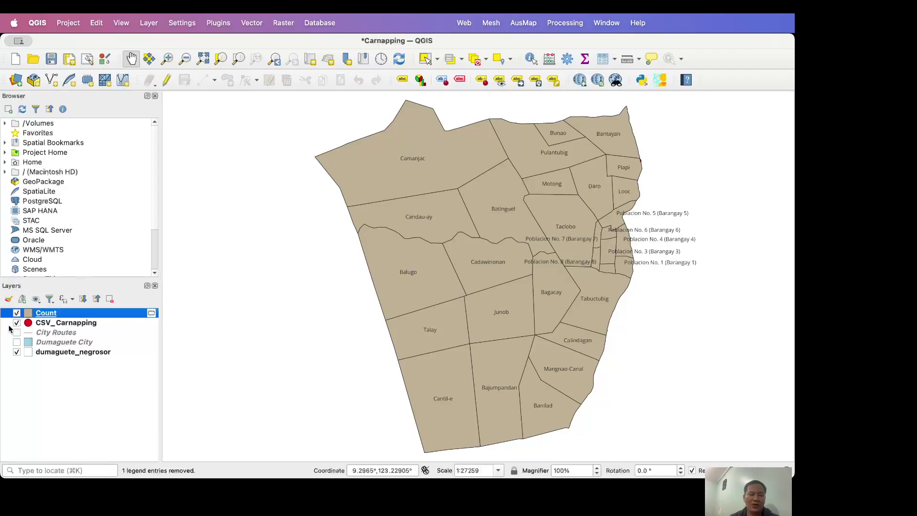
Rename the Count layer to Poly Carnapping and hide the CSV_Carnapping and dumaguete_negrosor layers
{"action": "right_click", "coordinate": [46, 315]}
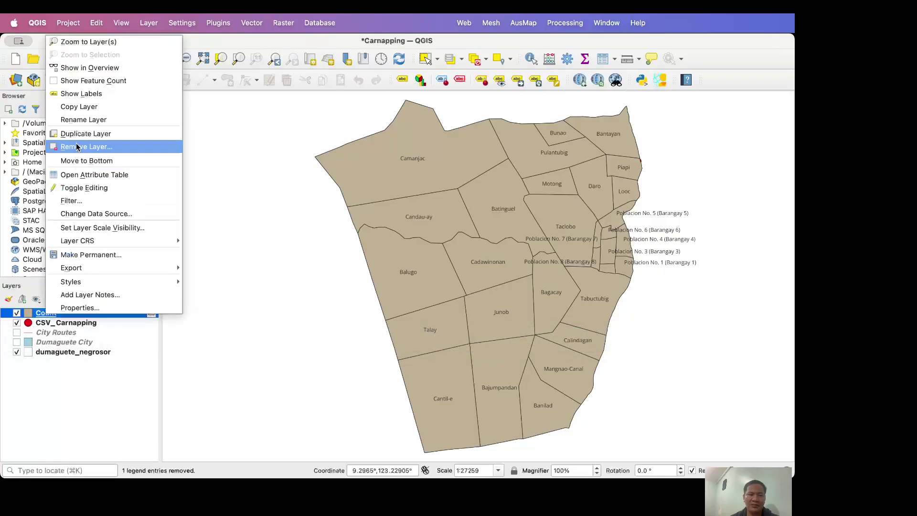
{"action": "left_click", "coordinate": [80, 121]}
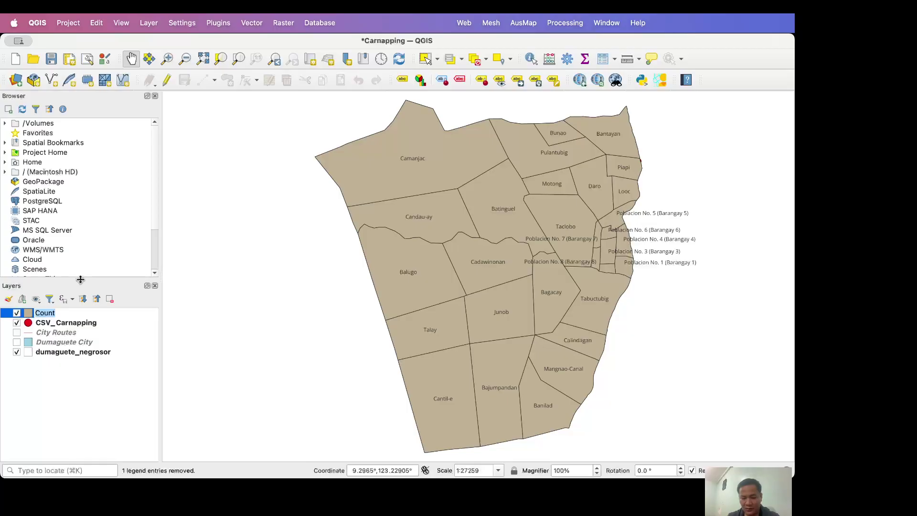
{"action": "type", "text": "Pol"}
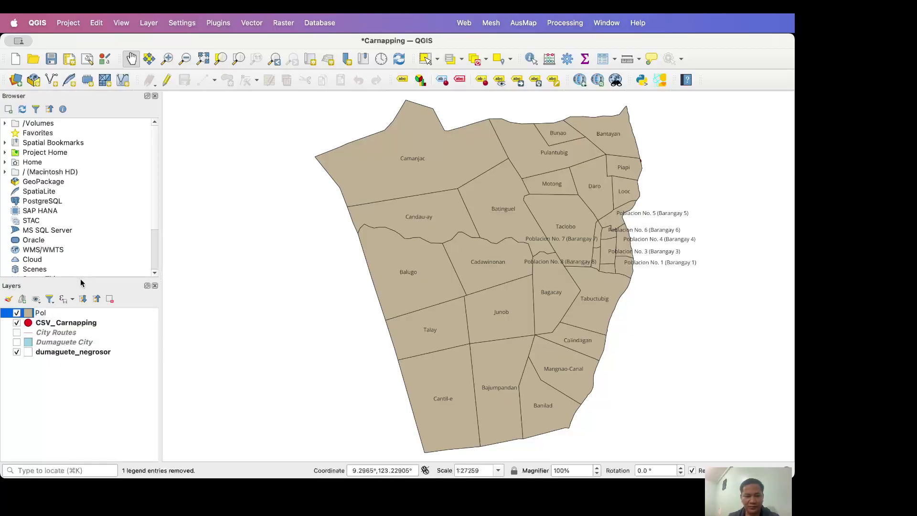
{"action": "type", "text": "y Carnapping"}
{"action": "key", "text": "Return"}
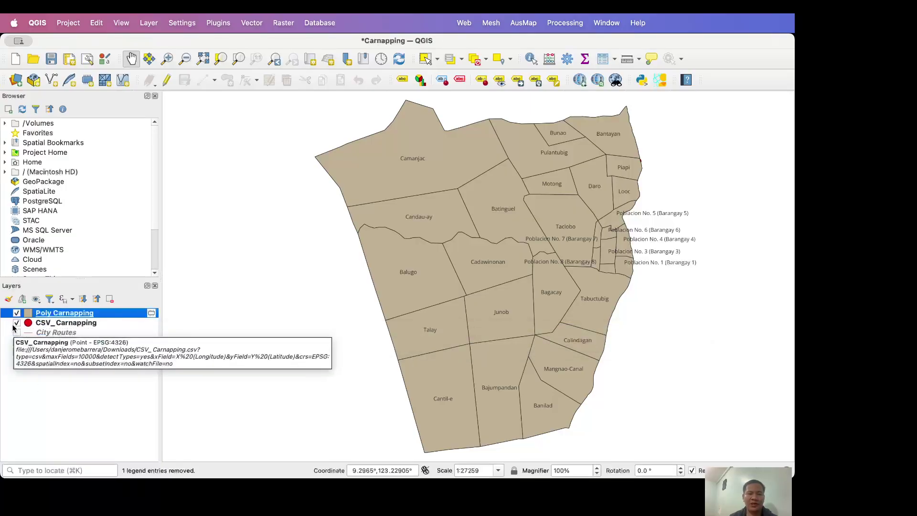
{"action": "left_click", "coordinate": [16, 323]}
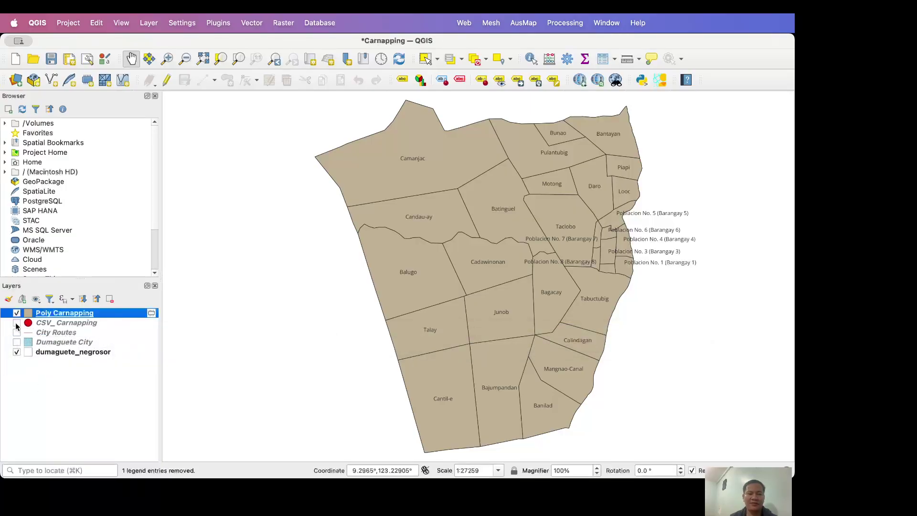
{"action": "left_click", "coordinate": [17, 352]}
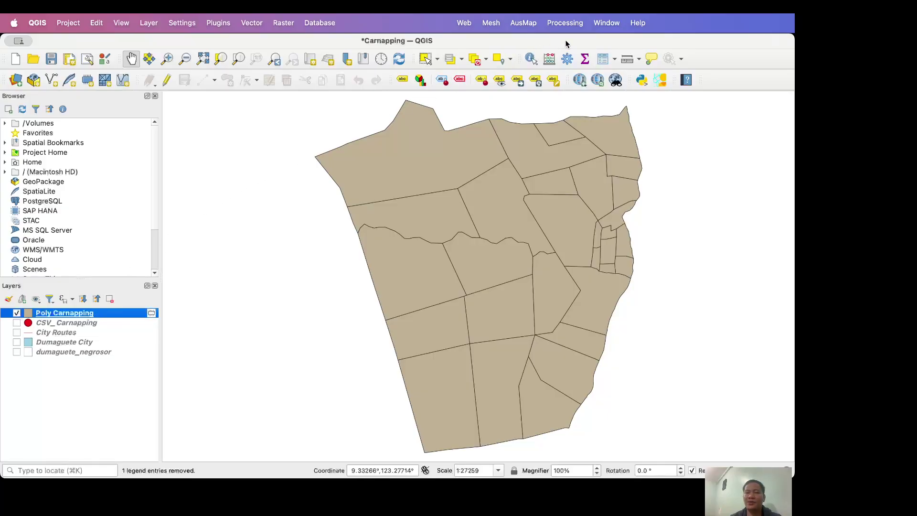
Examine the Poly Carnapping attribute table for the barangay names and their NUMPOINTS values
{"action": "left_click", "coordinate": [603, 60]}
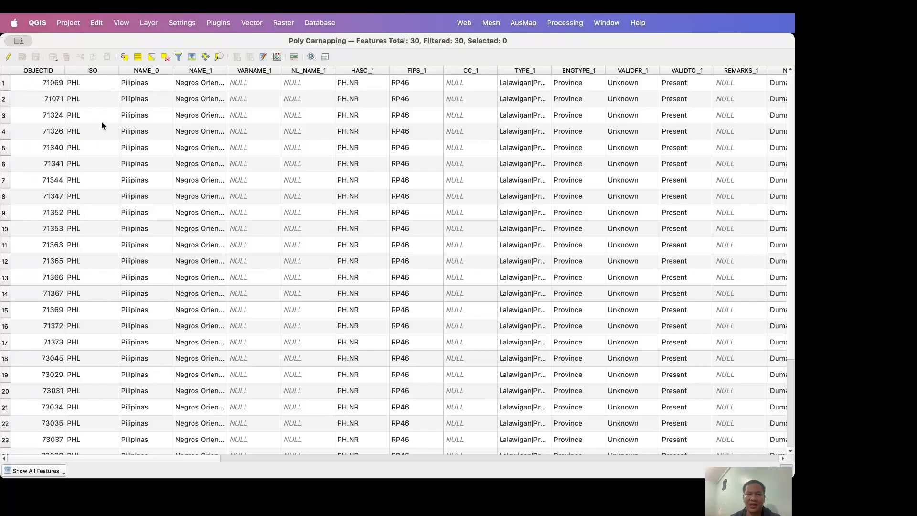
{"action": "scroll", "coordinate": [483, 180], "scroll_direction": "right", "scroll_amount": 3}
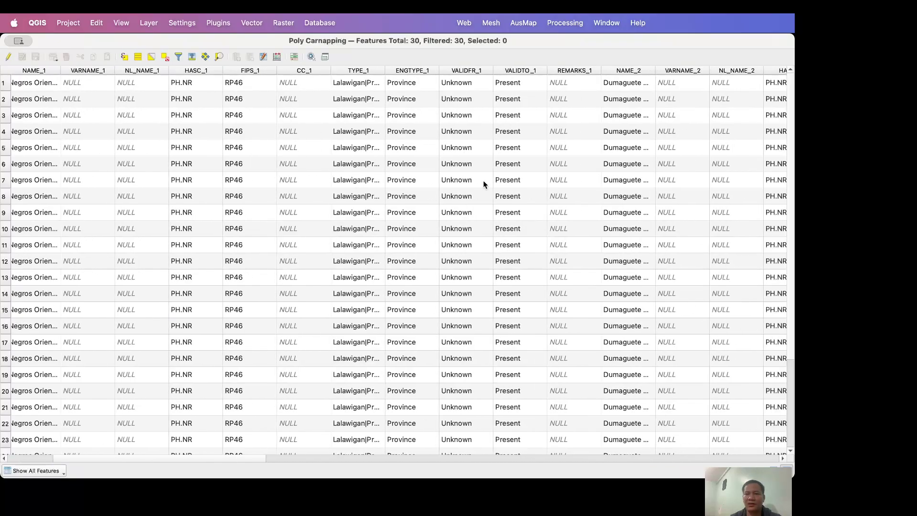
{"action": "scroll", "coordinate": [483, 180], "scroll_direction": "right", "scroll_amount": 1}
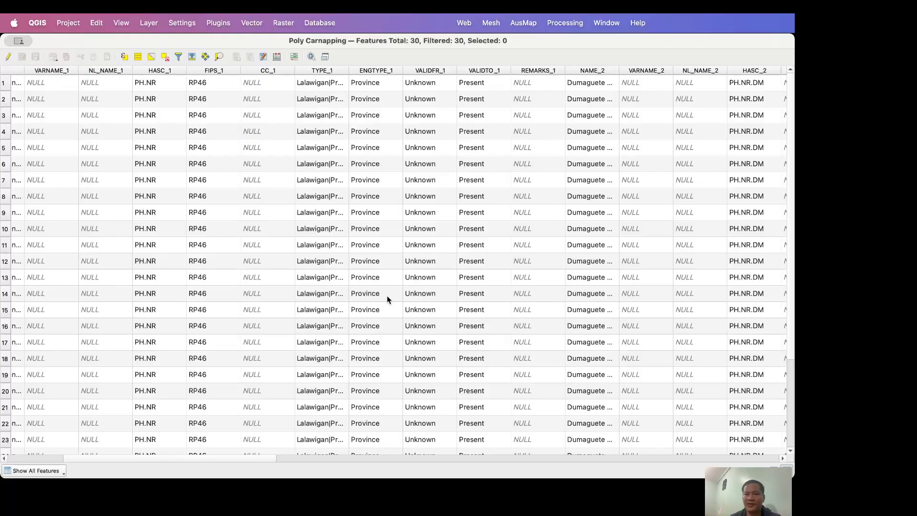
{"action": "scroll", "coordinate": [653, 170], "scroll_direction": "right", "scroll_amount": 6}
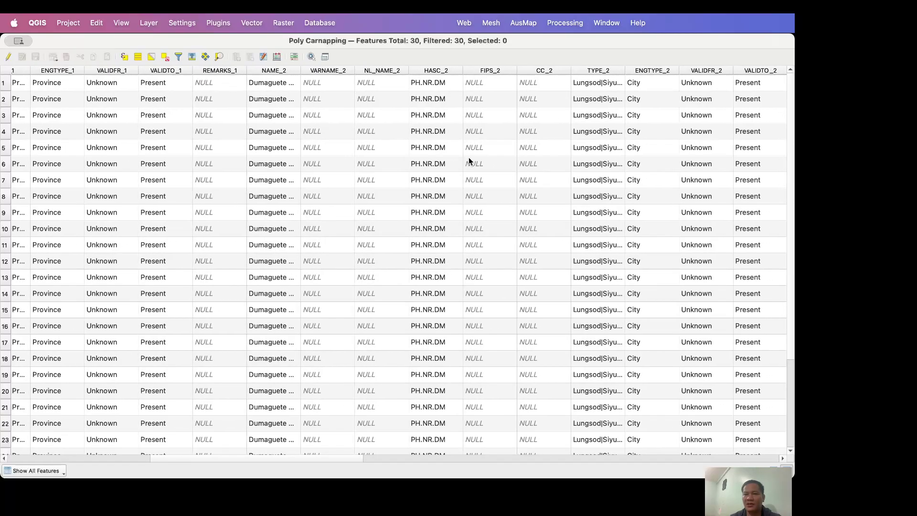
{"action": "scroll", "coordinate": [469, 161], "scroll_direction": "right", "scroll_amount": 7}
{"action": "scroll", "coordinate": [469, 157], "scroll_direction": "right", "scroll_amount": 2}
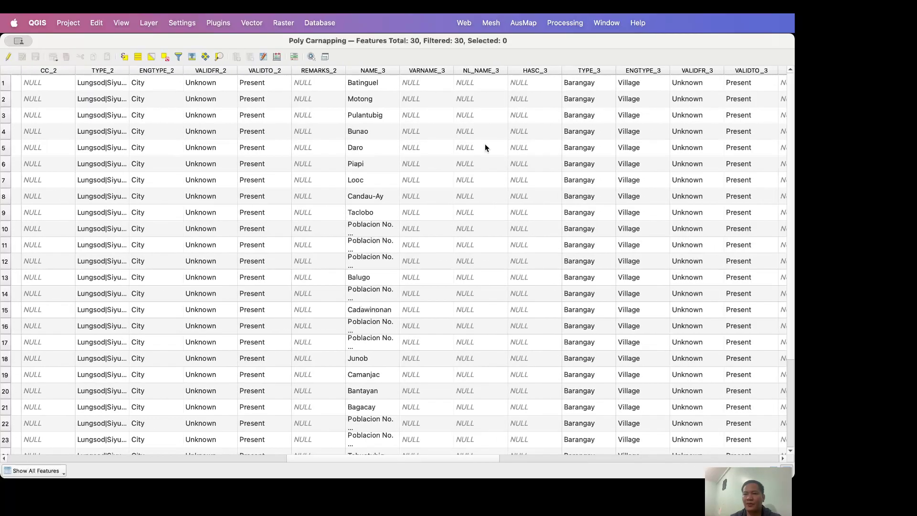
{"action": "scroll", "coordinate": [485, 144], "scroll_direction": "right", "scroll_amount": 10}
{"action": "scroll", "coordinate": [486, 147], "scroll_direction": "right", "scroll_amount": 8}
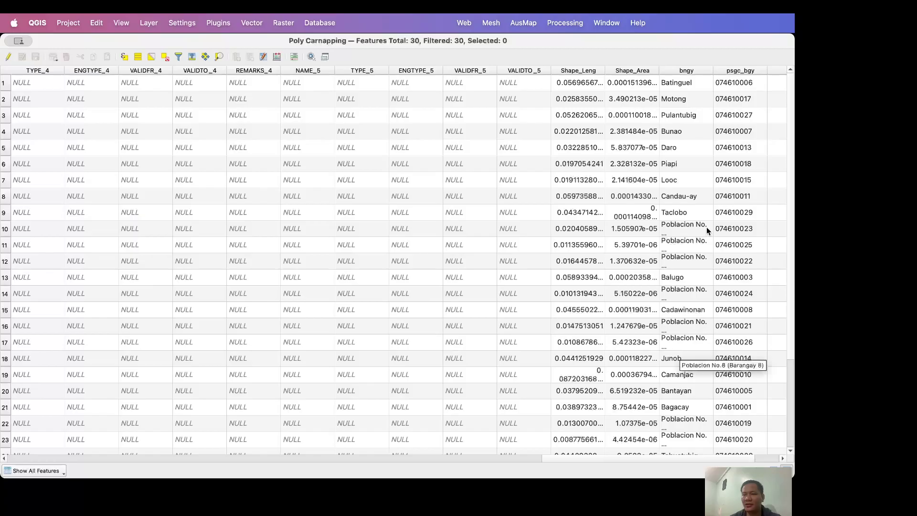
{"action": "scroll", "coordinate": [737, 71], "scroll_direction": "right", "scroll_amount": 3}
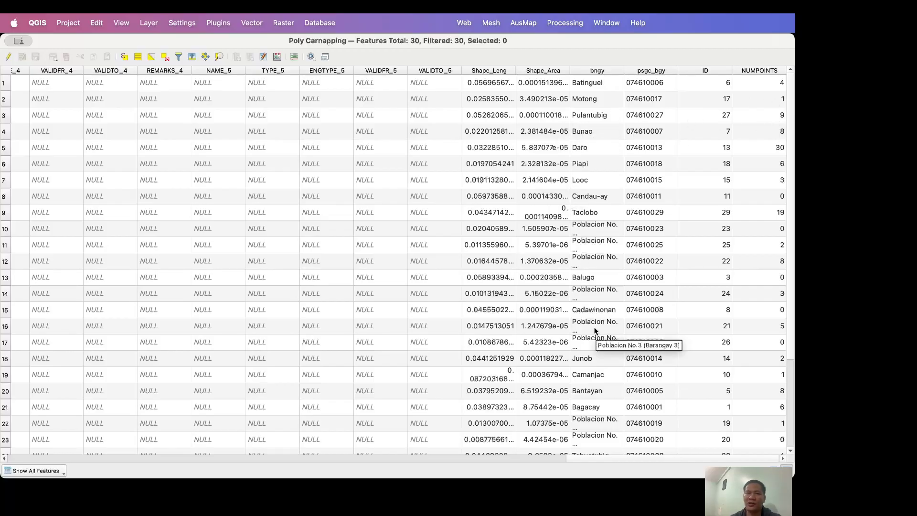
{"action": "left_click_drag", "start_coordinate": [192, 41], "coordinate": [232, 49]}
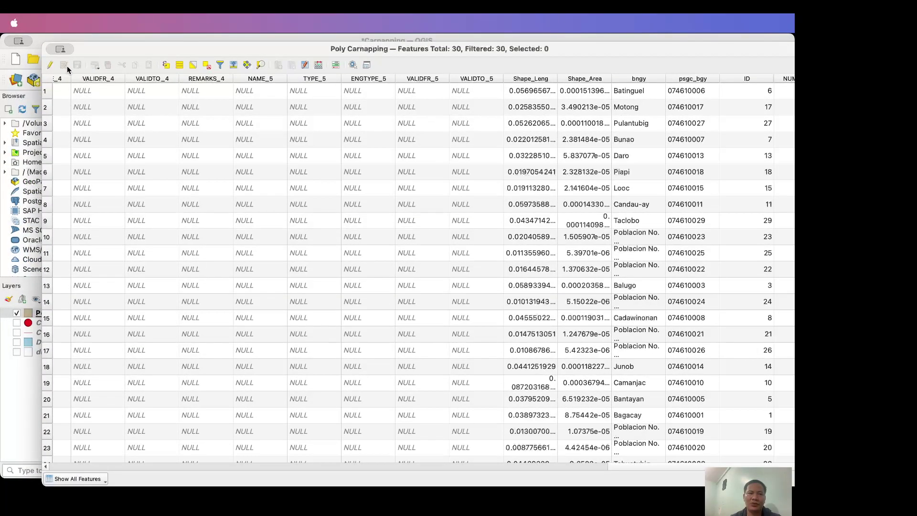
{"action": "key", "text": "super+w"}
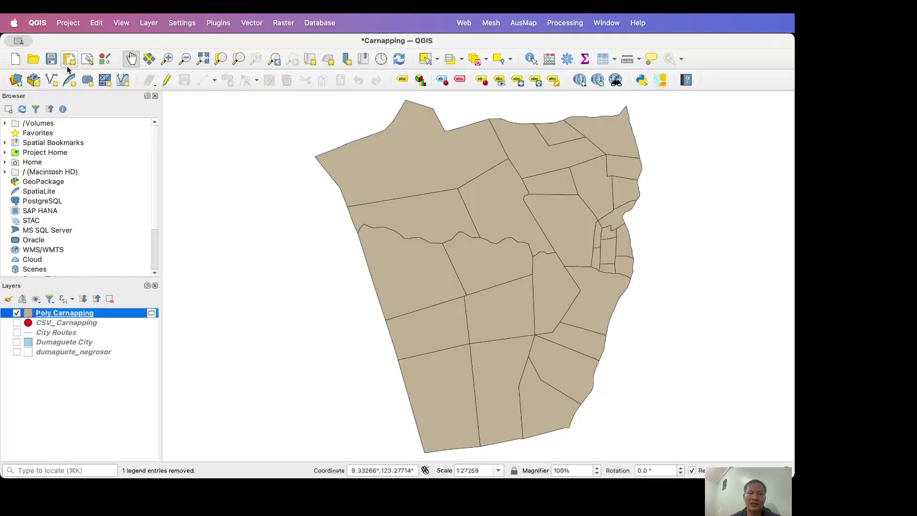
Switch the Poly Carnapping layer's symbology to Graduated, using NUMPOINTS as the value
{"action": "double_click", "coordinate": [66, 313]}
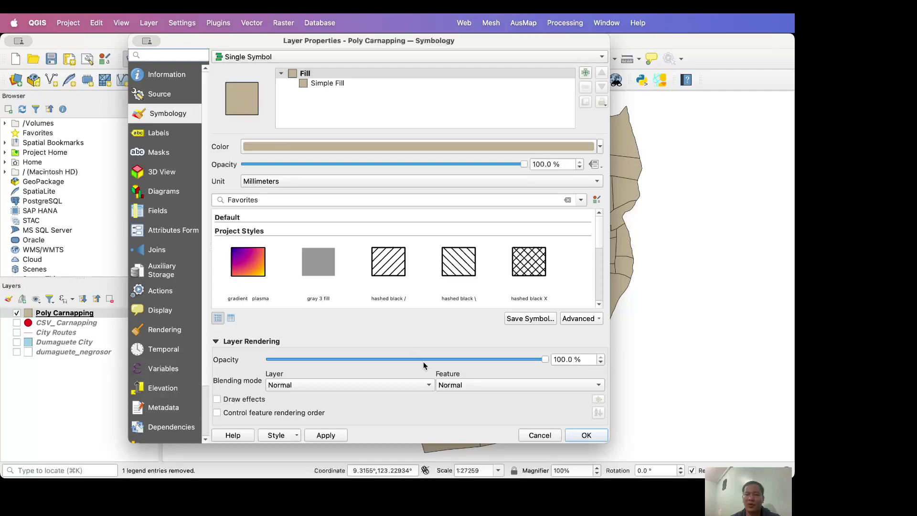
{"action": "left_click", "coordinate": [539, 435]}
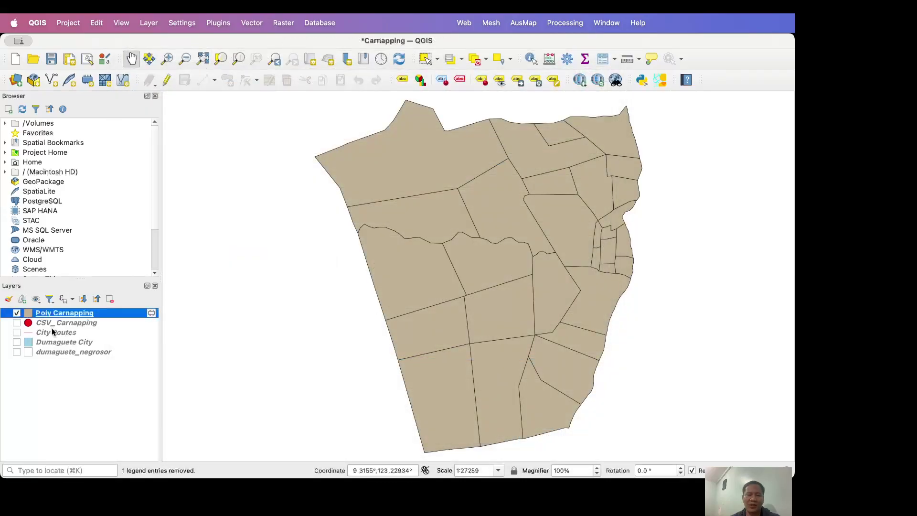
{"action": "double_click", "coordinate": [83, 312]}
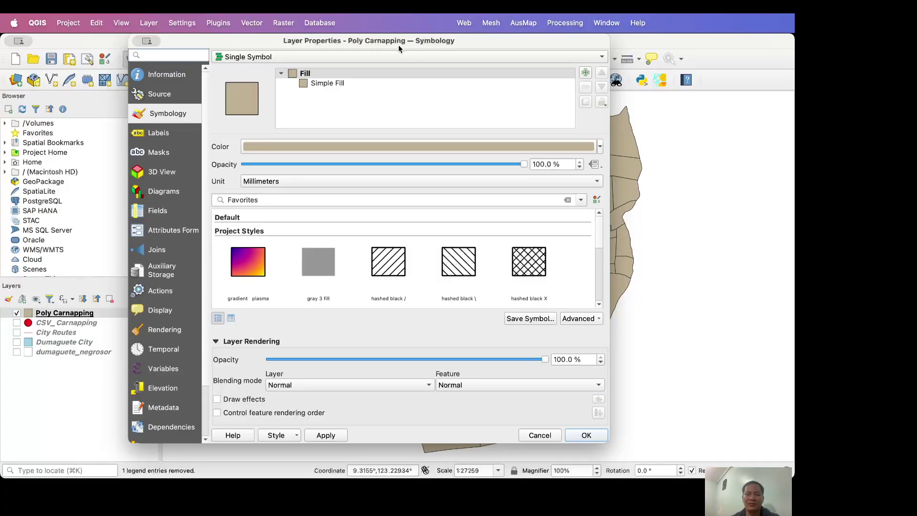
{"action": "left_click", "coordinate": [276, 58]}
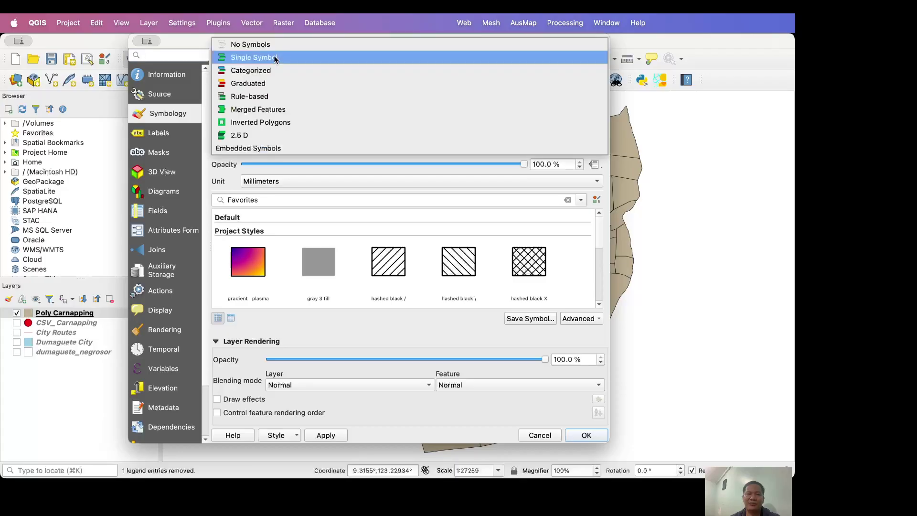
{"action": "left_click", "coordinate": [266, 84]}
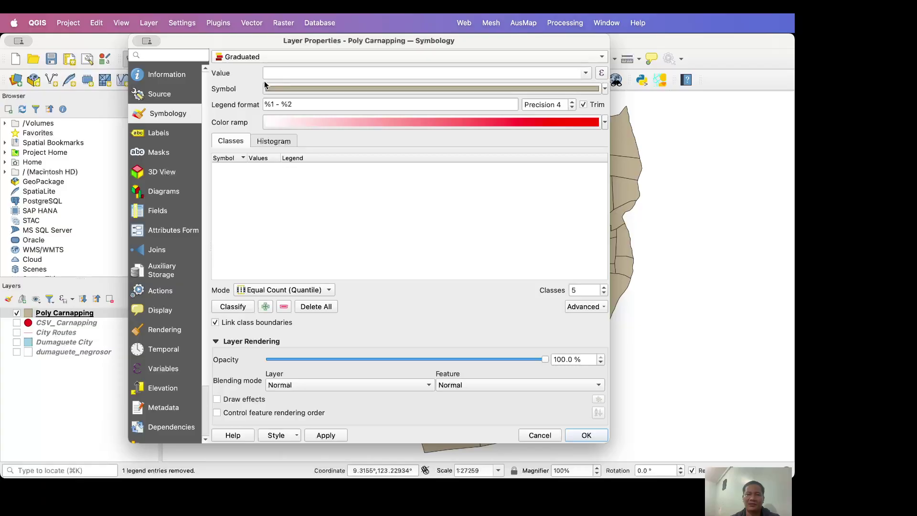
{"action": "left_click", "coordinate": [587, 73]}
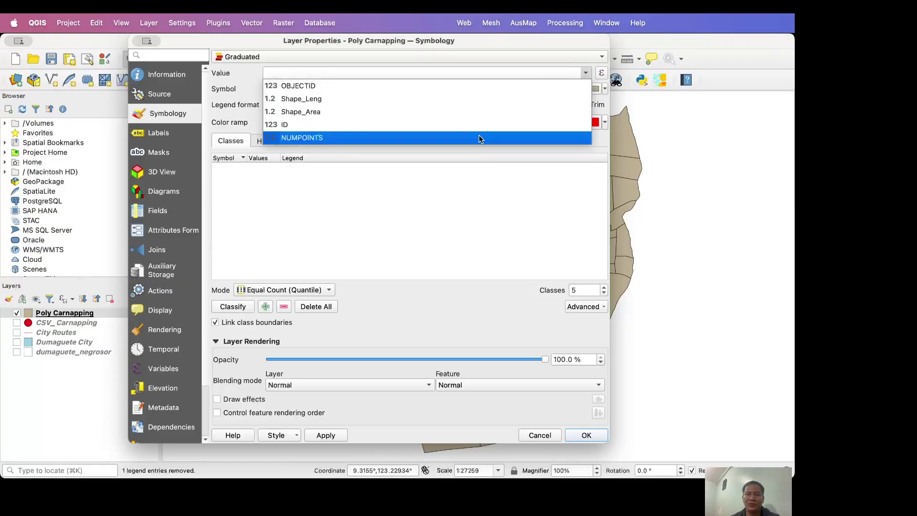
{"action": "left_click", "coordinate": [334, 138]}
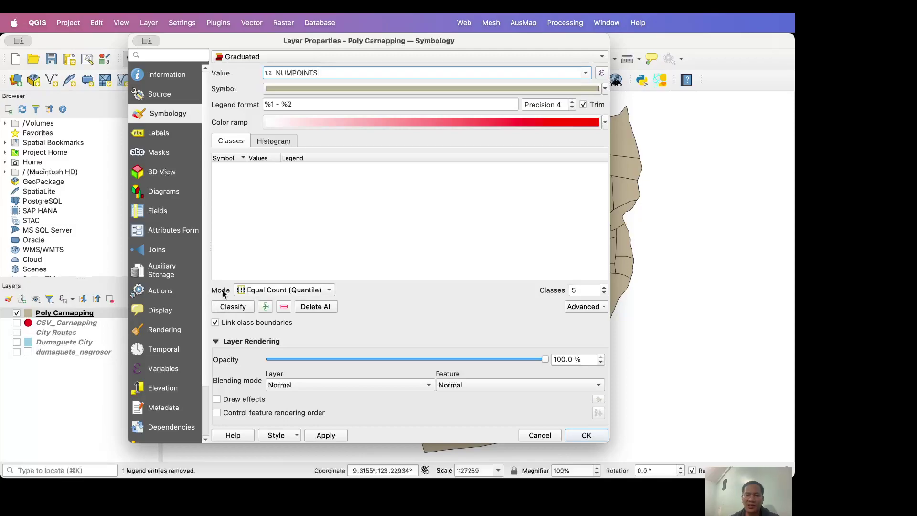
Classify the layer into five classes with the Natural Breaks (Jenks) mode and apply the symbology
{"action": "left_click", "coordinate": [253, 291]}
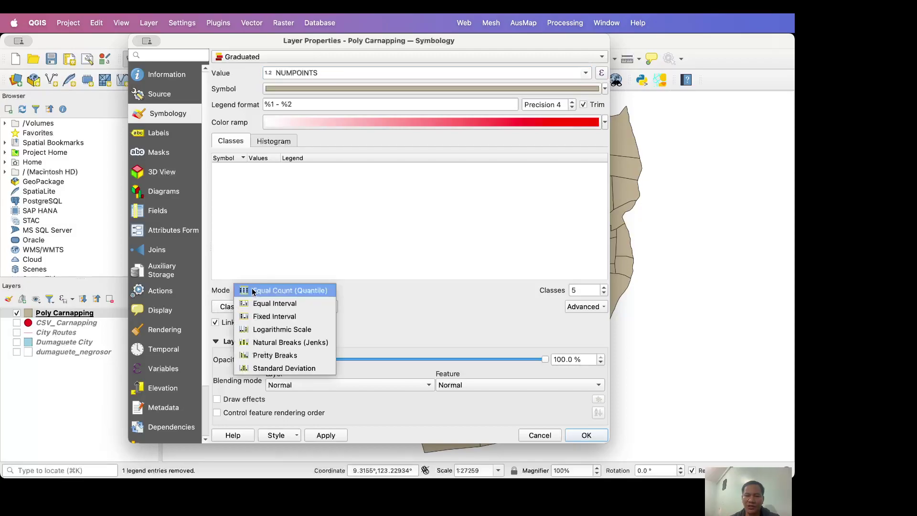
{"action": "left_click", "coordinate": [253, 341]}
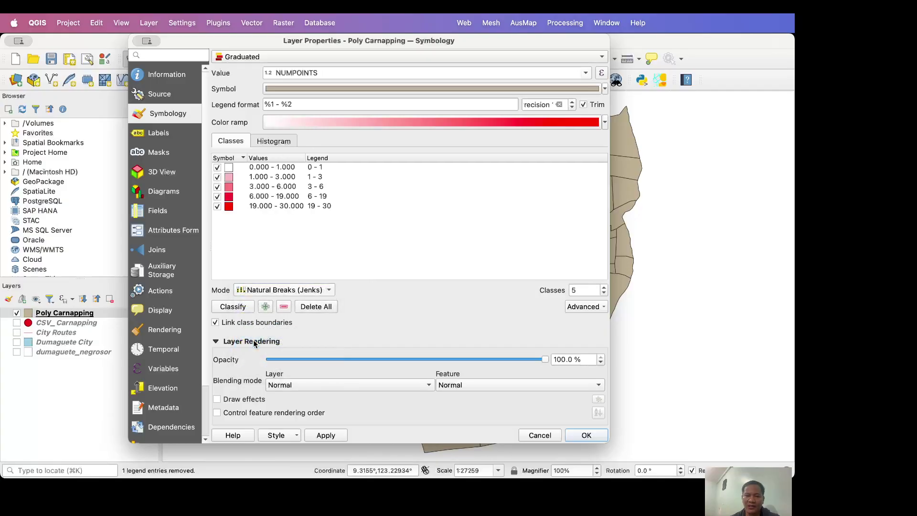
{"action": "left_click", "coordinate": [236, 308]}
{"action": "left_click", "coordinate": [327, 436]}
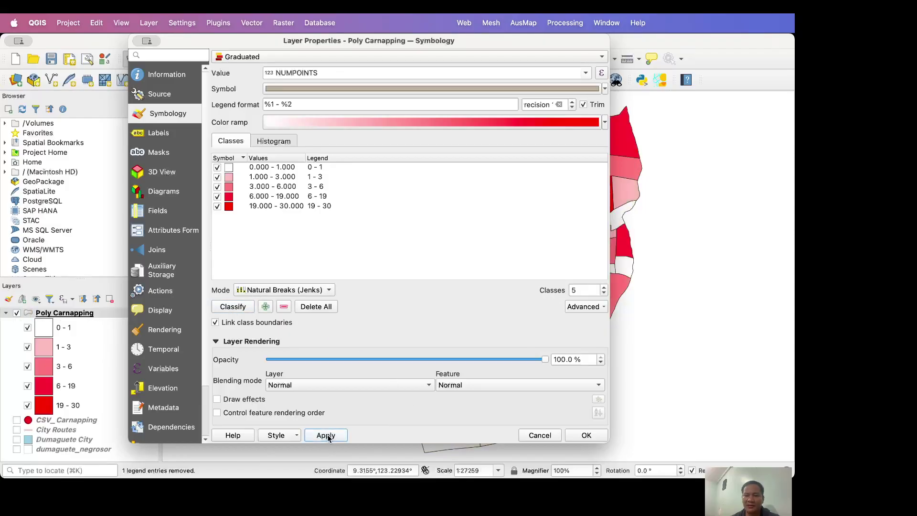
{"action": "left_click", "coordinate": [576, 435]}
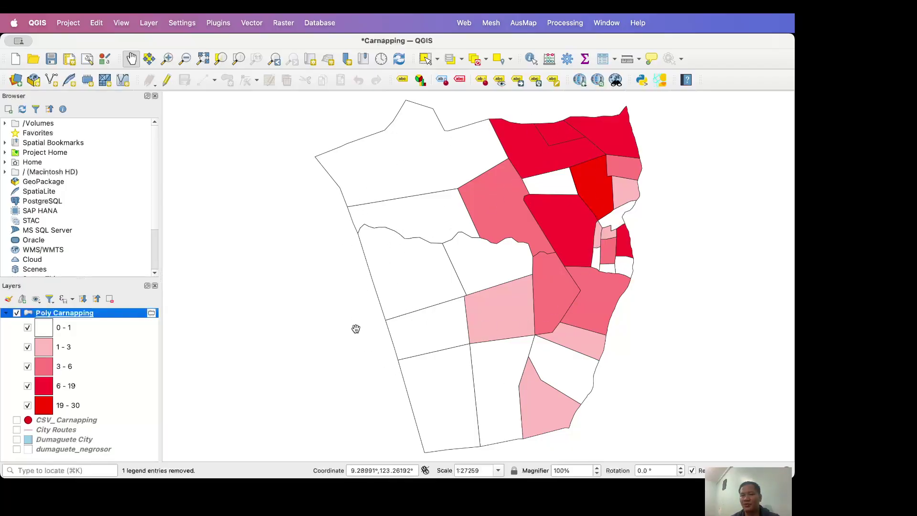
Look through the fill symbol settings and preset styles for the 0 - 1 class of Poly Carnapping
{"action": "double_click", "coordinate": [67, 329]}
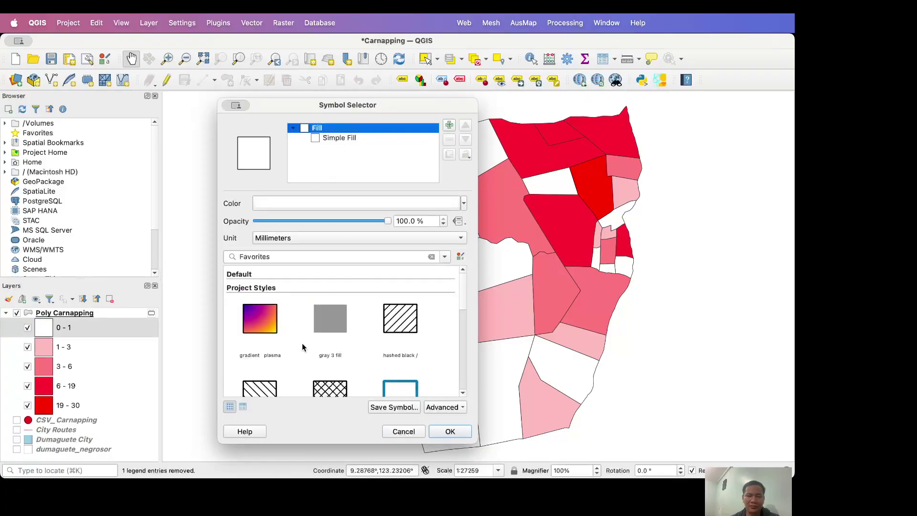
{"action": "scroll", "coordinate": [330, 332], "scroll_direction": "down", "scroll_amount": 3}
{"action": "scroll", "coordinate": [330, 333], "scroll_direction": "down", "scroll_amount": 2}
{"action": "scroll", "coordinate": [331, 330], "scroll_direction": "up", "scroll_amount": 5}
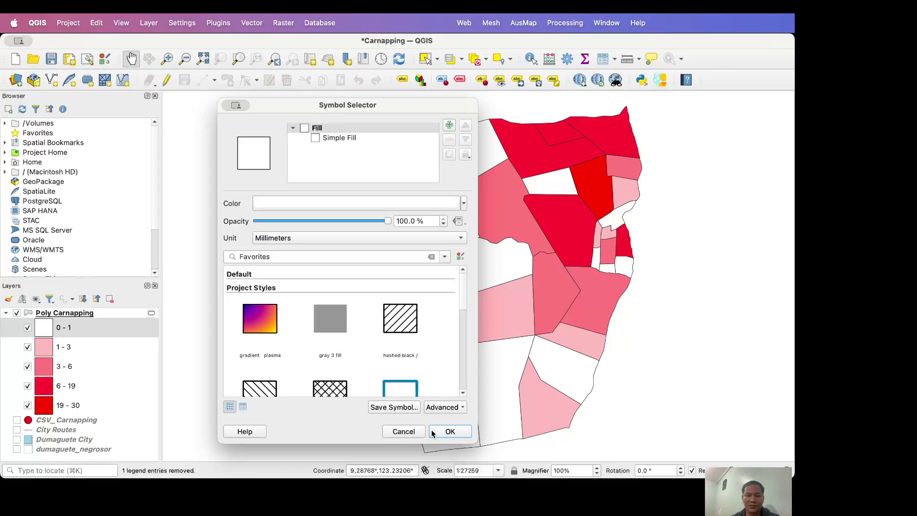
{"action": "left_click", "coordinate": [447, 432]}
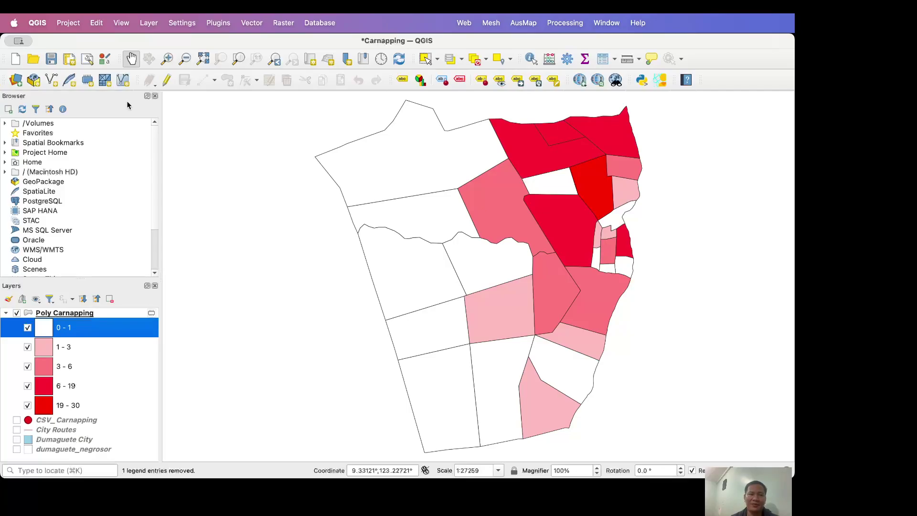
Enable the north arrow decoration on the map canvas with a size of 32 mm and bottom-left placement
{"action": "left_click", "coordinate": [121, 28]}
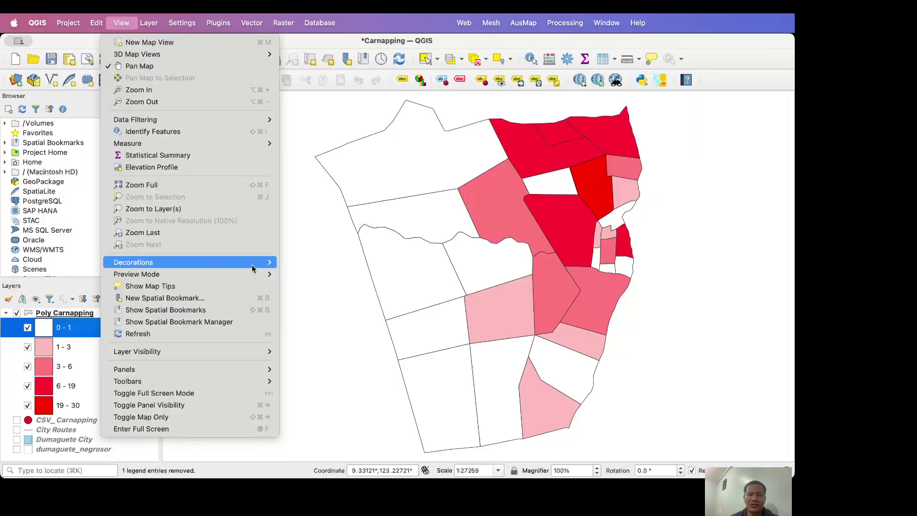
{"action": "left_click", "coordinate": [300, 300]}
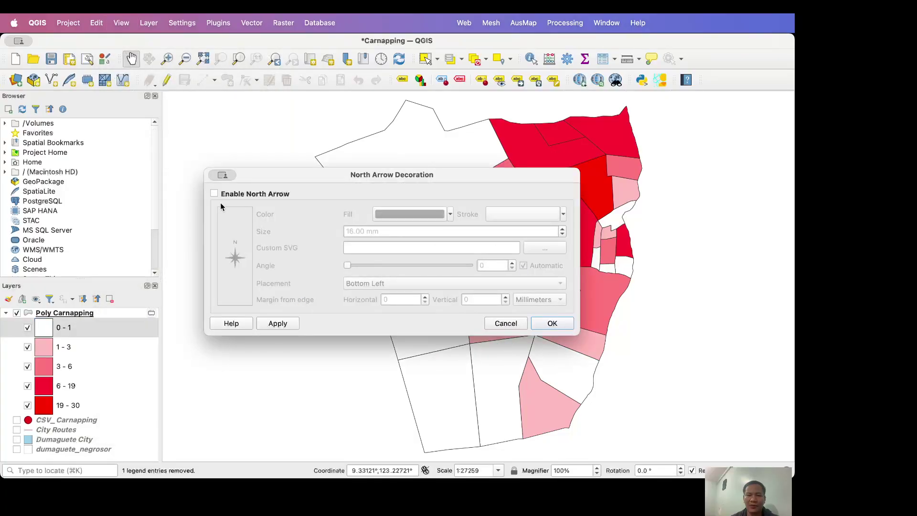
{"action": "left_click", "coordinate": [214, 193]}
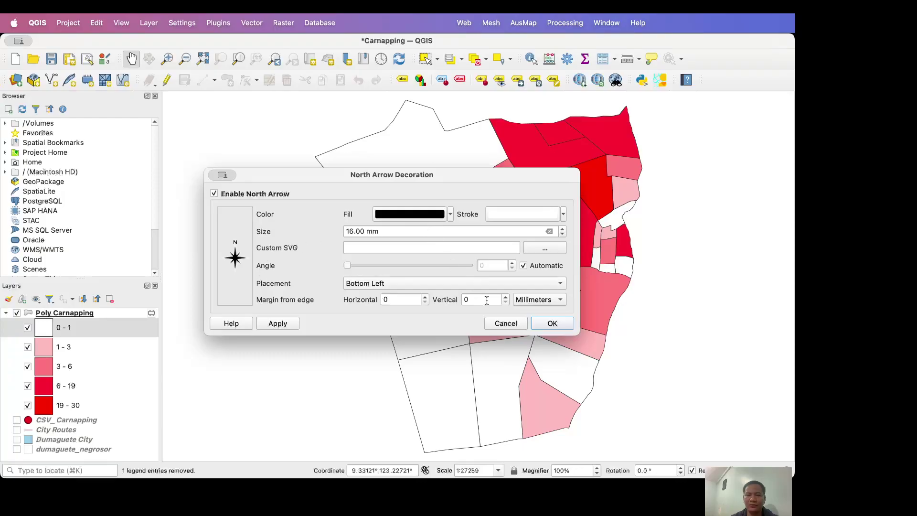
{"action": "left_click", "coordinate": [276, 323]}
{"action": "left_click_drag", "start_coordinate": [383, 232], "coordinate": [343, 235]}
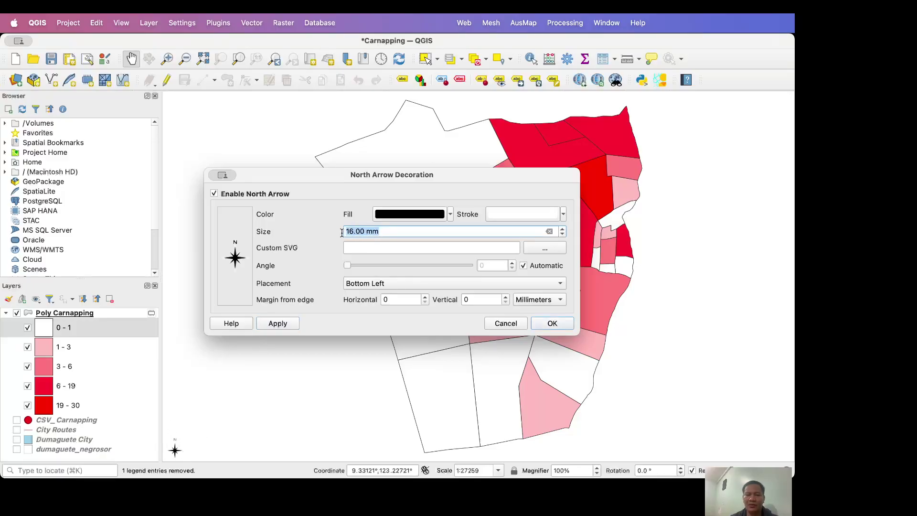
{"action": "type", "text": "32"}
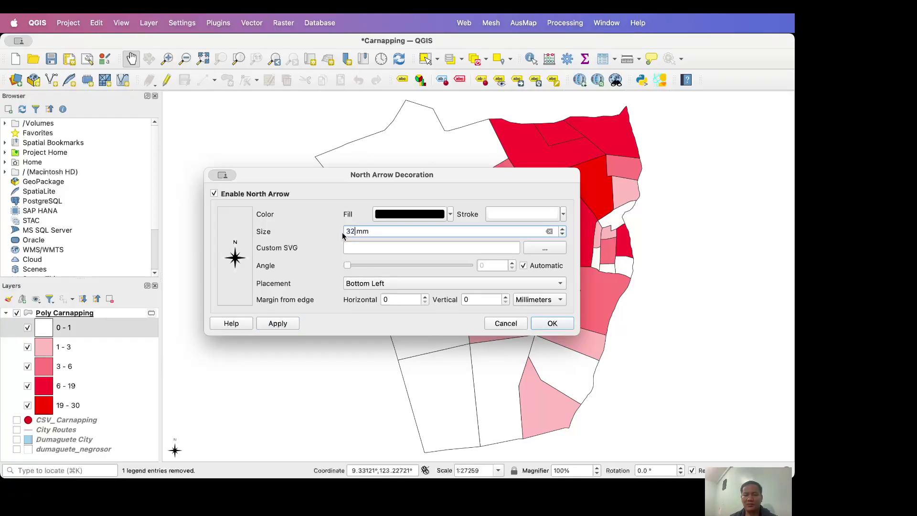
{"action": "left_click", "coordinate": [295, 327]}
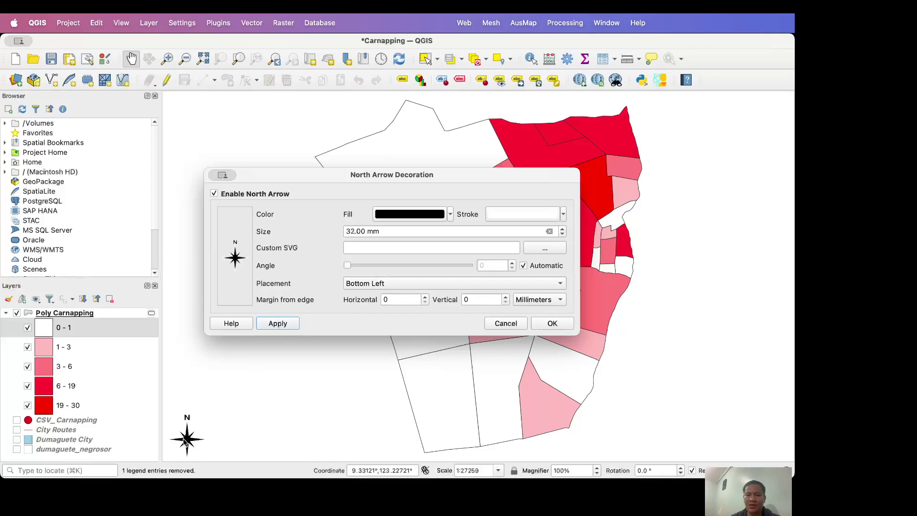
{"action": "left_click", "coordinate": [549, 324]}
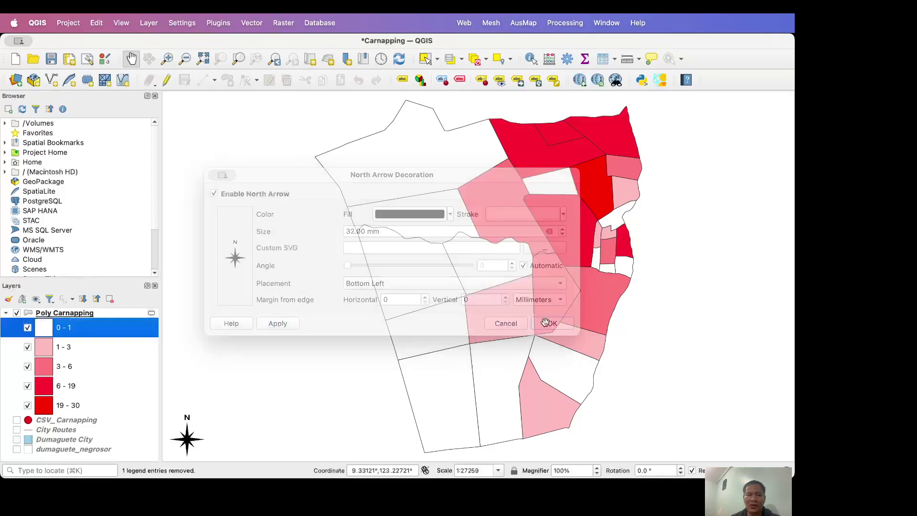
Enable the scale bar decoration on the map canvas in the Bar style, placed at the top left
{"action": "left_click", "coordinate": [123, 27]}
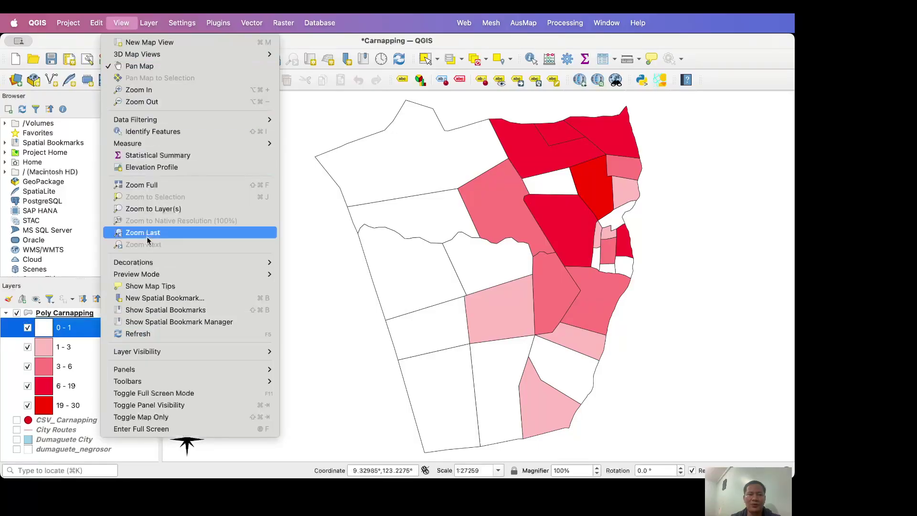
{"action": "left_click", "coordinate": [326, 273]}
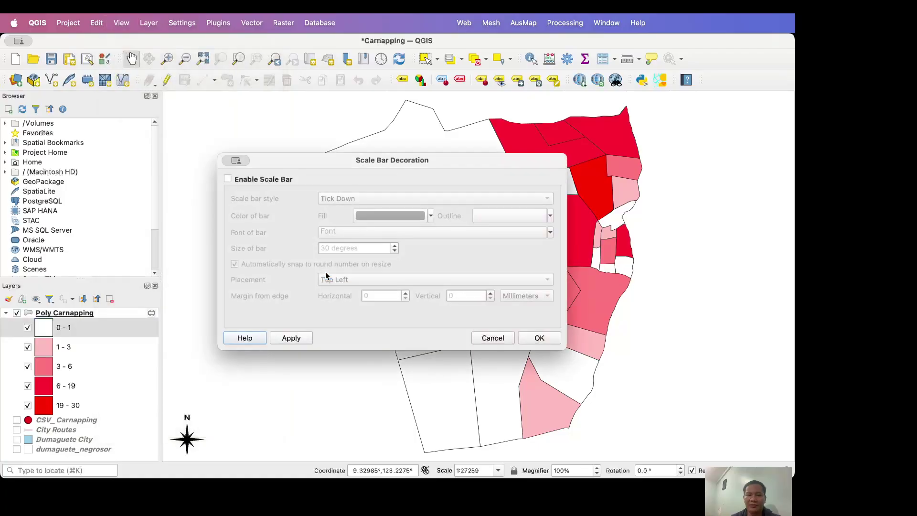
{"action": "left_click", "coordinate": [228, 180]}
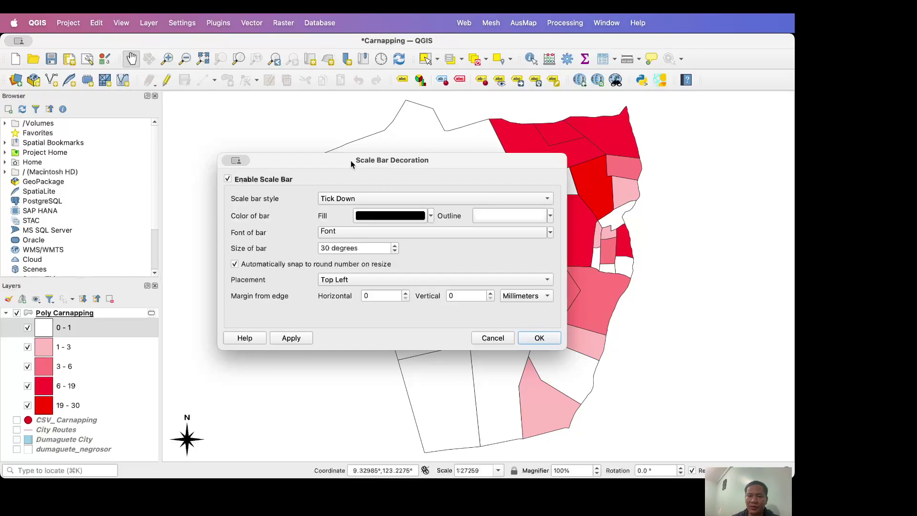
{"action": "left_click", "coordinate": [342, 201]}
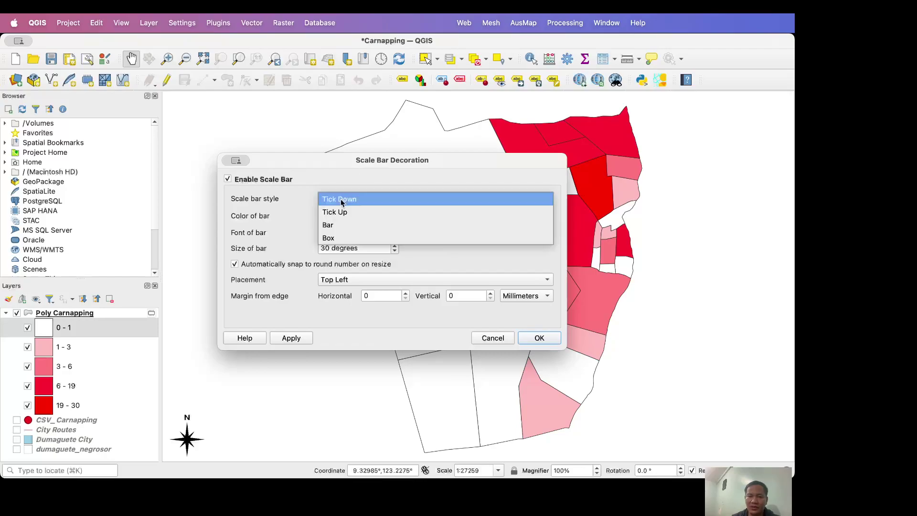
{"action": "left_click", "coordinate": [330, 225]}
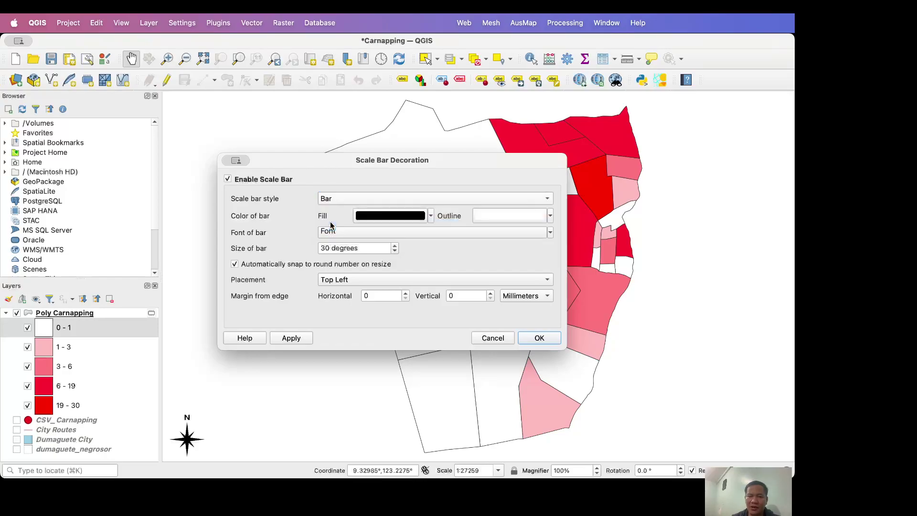
{"action": "left_click", "coordinate": [357, 235]}
{"action": "left_click", "coordinate": [481, 329]}
{"action": "left_click", "coordinate": [302, 338]}
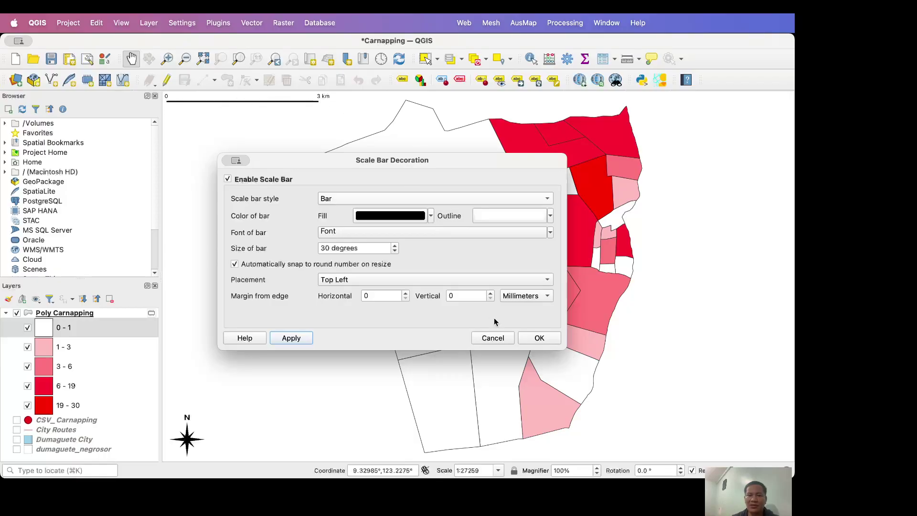
{"action": "left_click", "coordinate": [536, 338]}
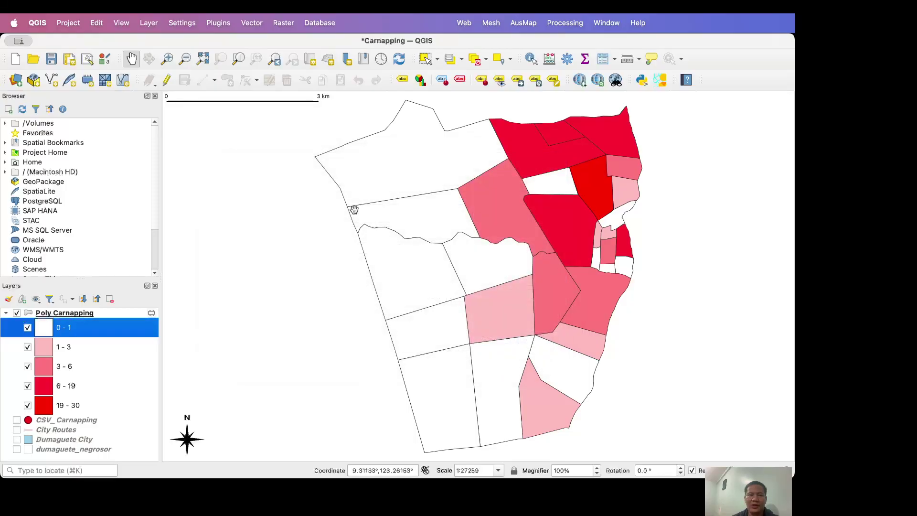
{"action": "left_click", "coordinate": [122, 24]}
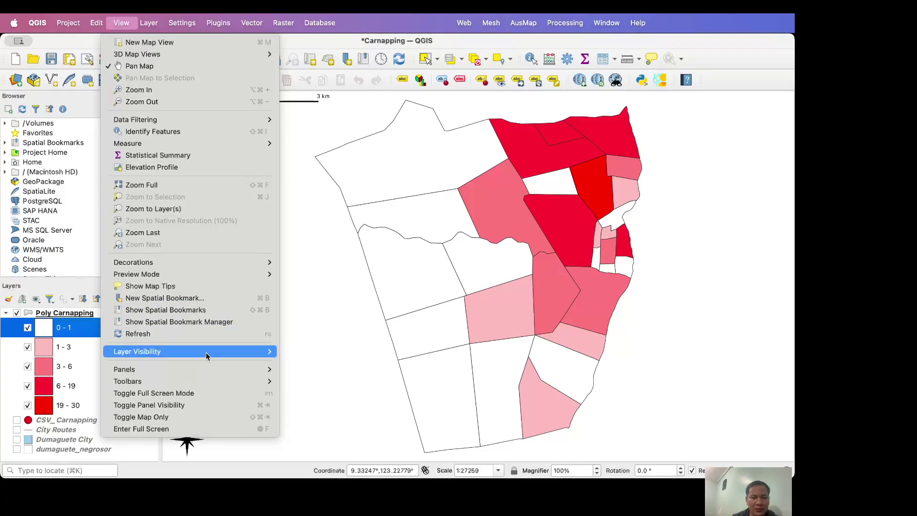
{"action": "left_click", "coordinate": [407, 40]}
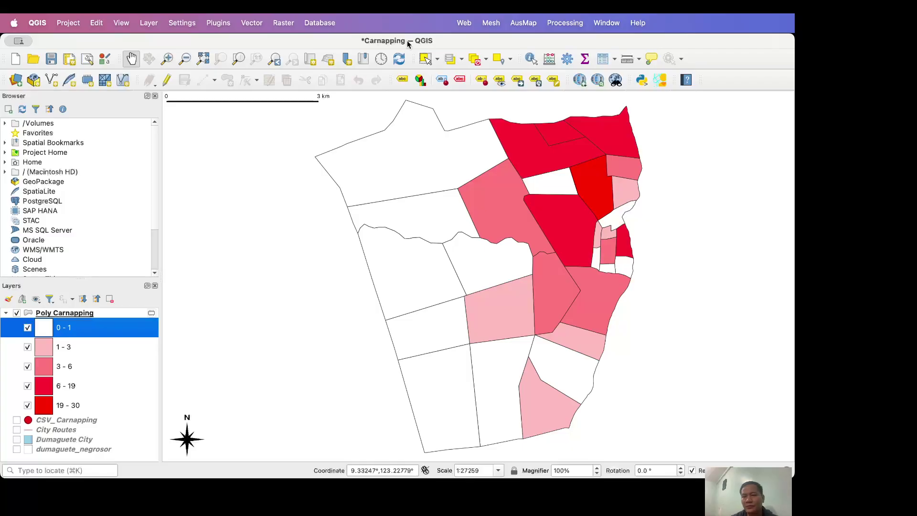
{"action": "left_click", "coordinate": [69, 24]}
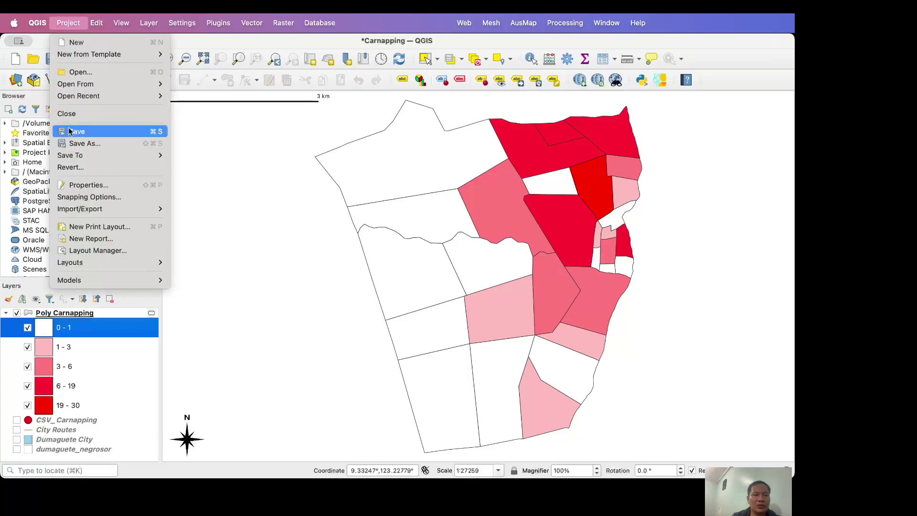
{"action": "left_click", "coordinate": [85, 251]}
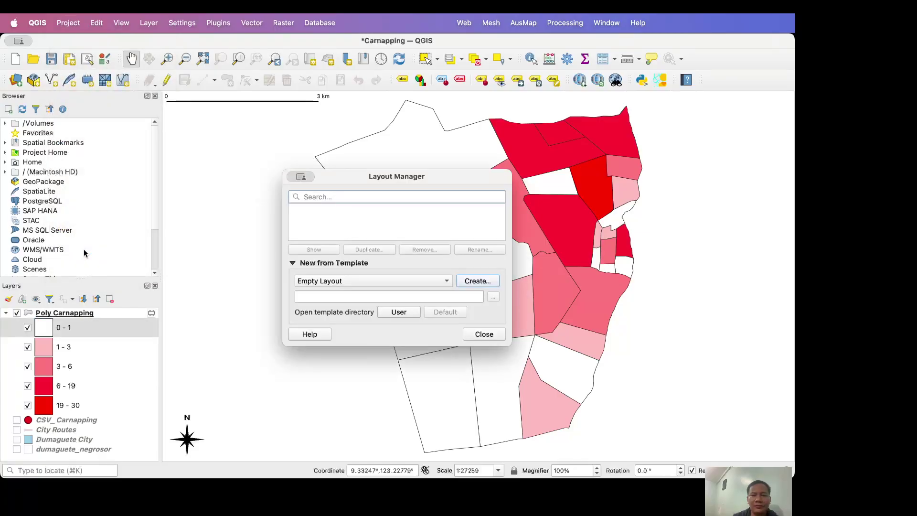
{"action": "left_click", "coordinate": [470, 334]}
Create a new print layout titled Carnapping
{"action": "left_click", "coordinate": [68, 22]}
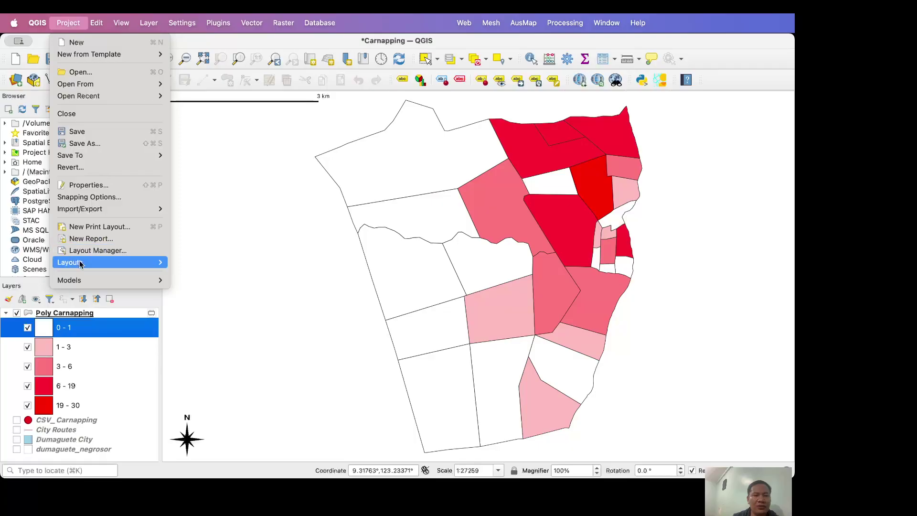
{"action": "left_click", "coordinate": [84, 227]}
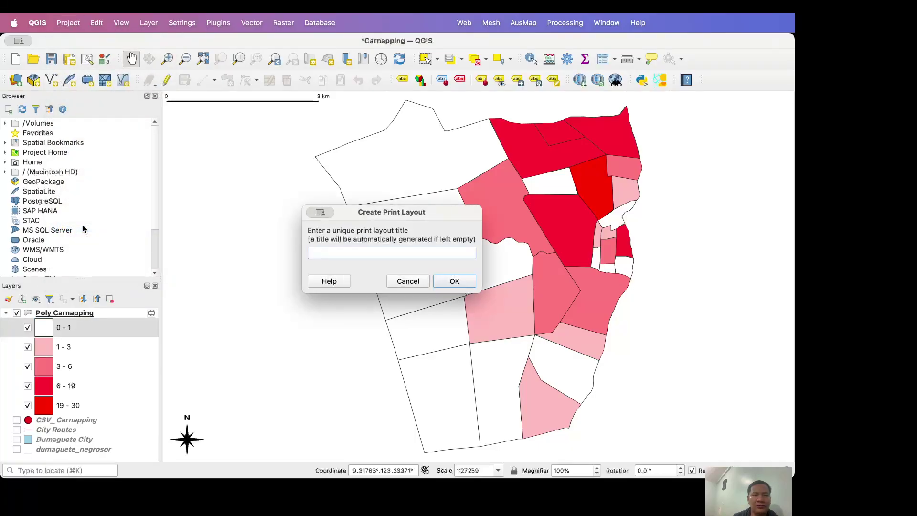
{"action": "type", "text": "Carnapping"}
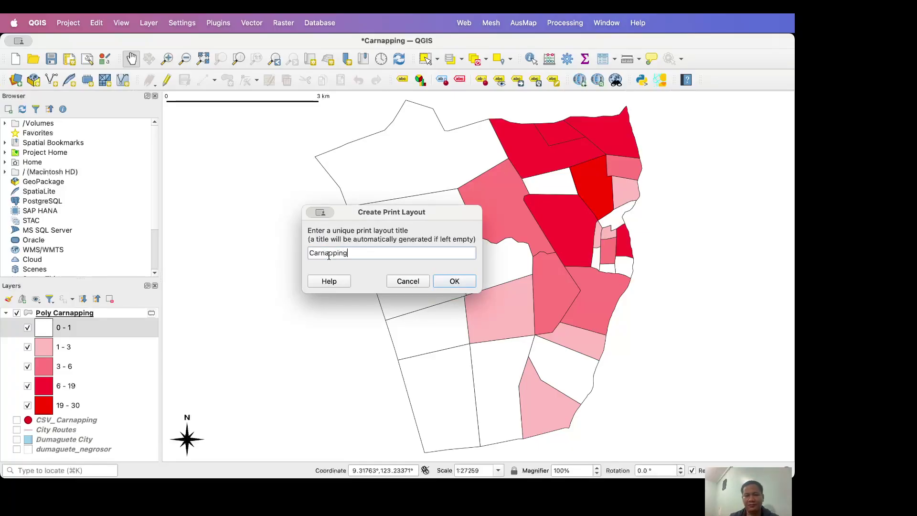
{"action": "left_click", "coordinate": [444, 281]}
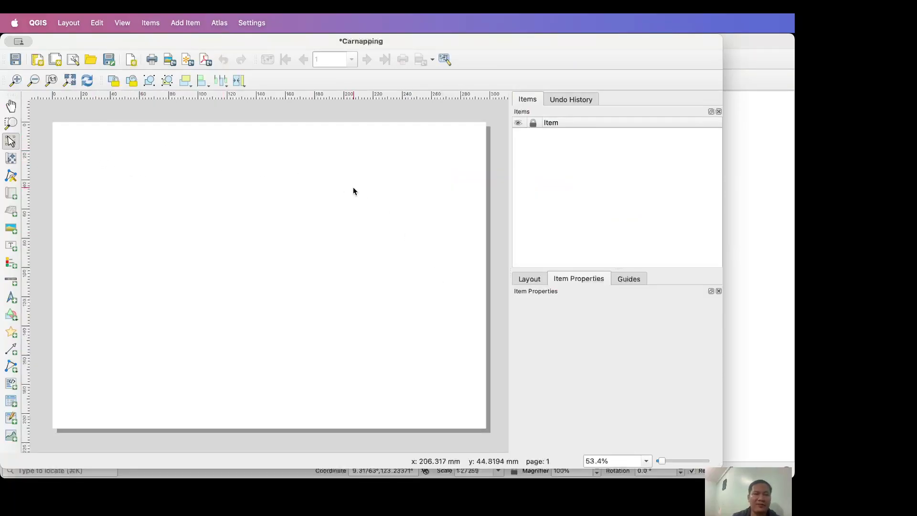
Add the map to the layout page as an item about 280 mm wide and 191 mm high, filling most of the page
{"action": "left_click", "coordinate": [9, 193]}
{"action": "left_click_drag", "start_coordinate": [69, 141], "coordinate": [476, 419]}
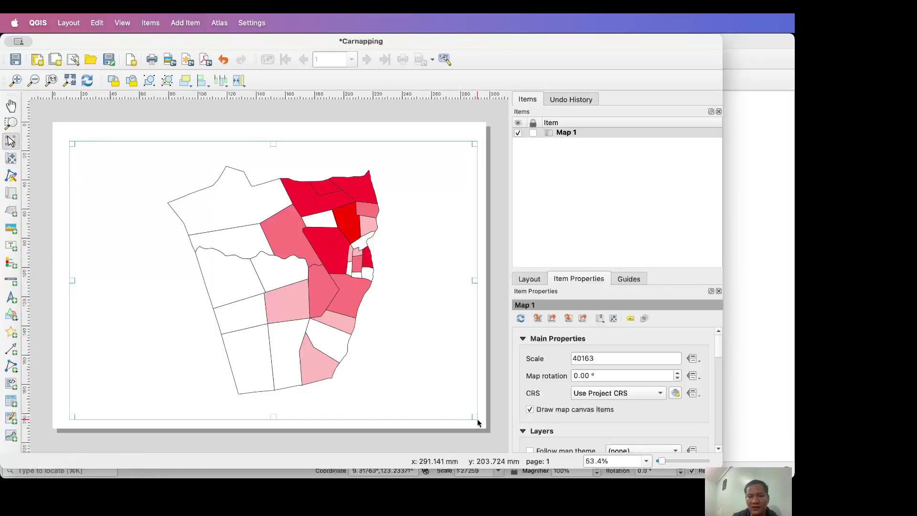
{"action": "left_click", "coordinate": [335, 129]}
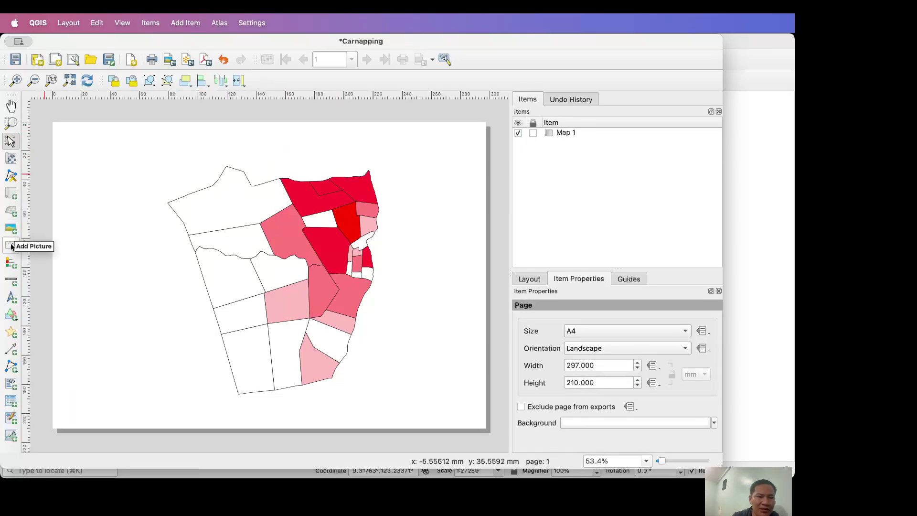
Add a legend to the layout beside the map's lower-left part, at about X 40 mm and Y 96 mm
{"action": "left_click", "coordinate": [11, 262]}
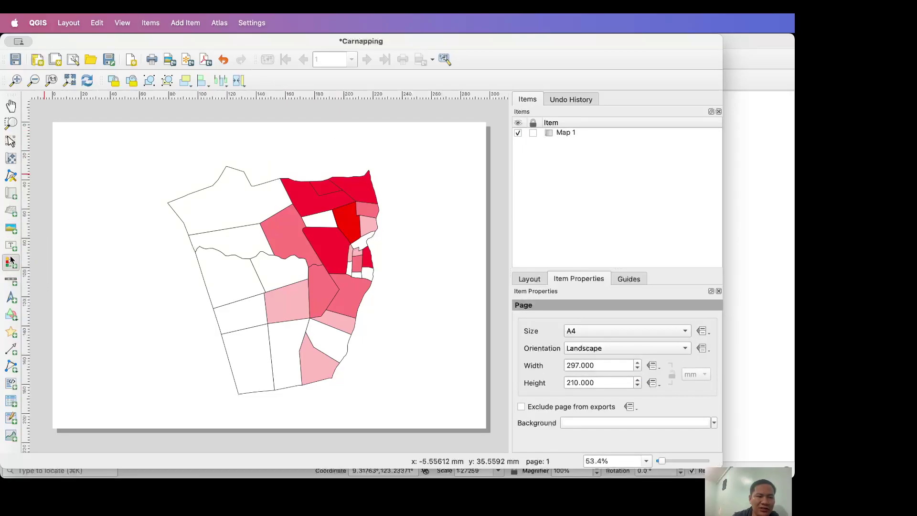
{"action": "left_click", "coordinate": [110, 265]}
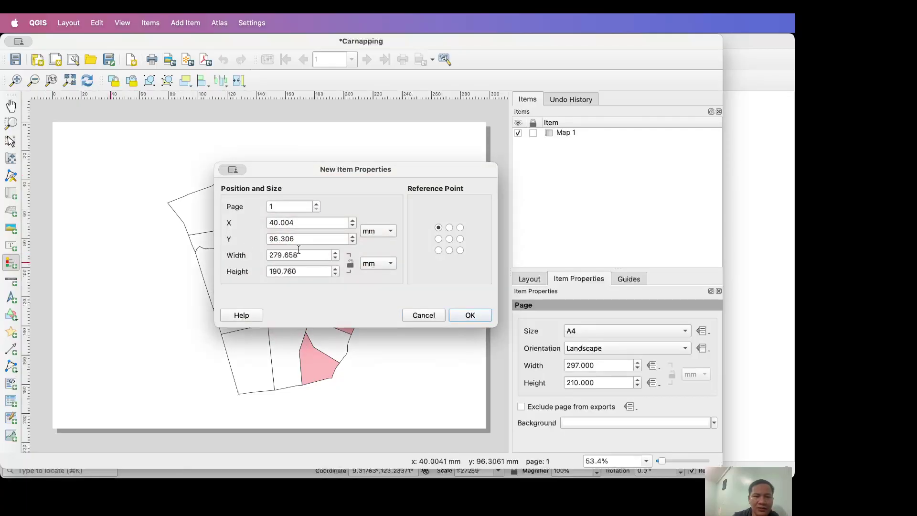
{"action": "left_click", "coordinate": [460, 316]}
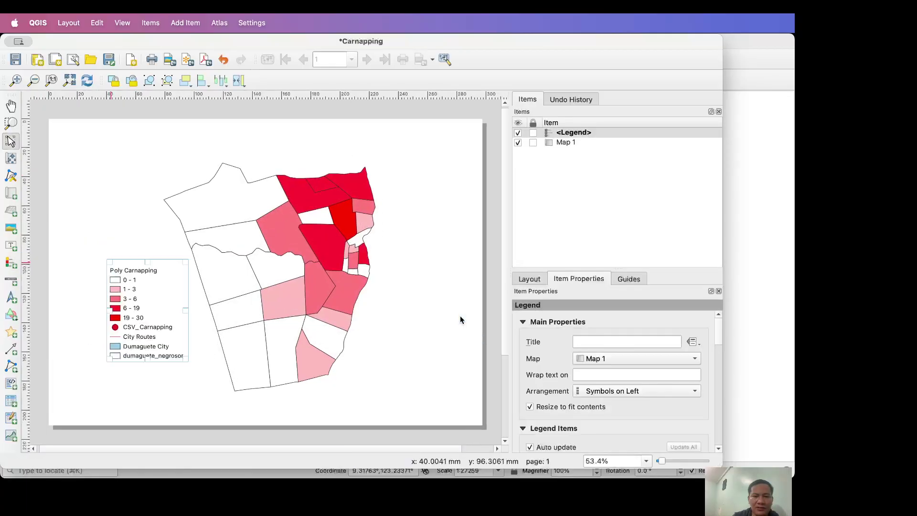
{"action": "left_click", "coordinate": [151, 393]}
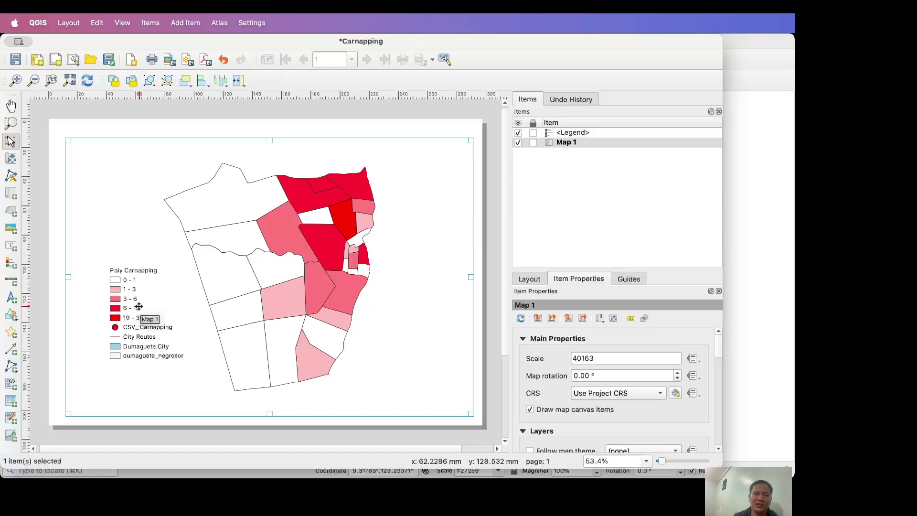
Add a scale bar in the map's upper-left corner and a north arrow between it and the legend
{"action": "left_click", "coordinate": [11, 281]}
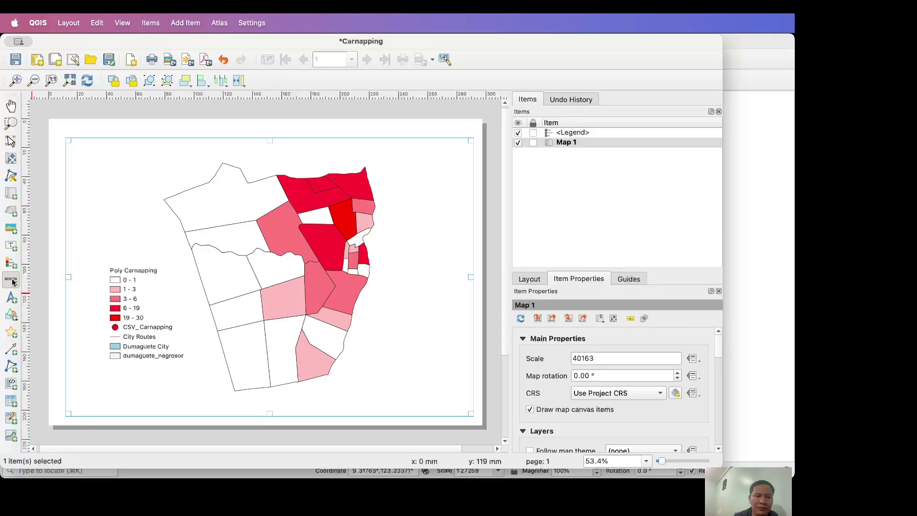
{"action": "left_click_drag", "start_coordinate": [81, 149], "coordinate": [158, 166]}
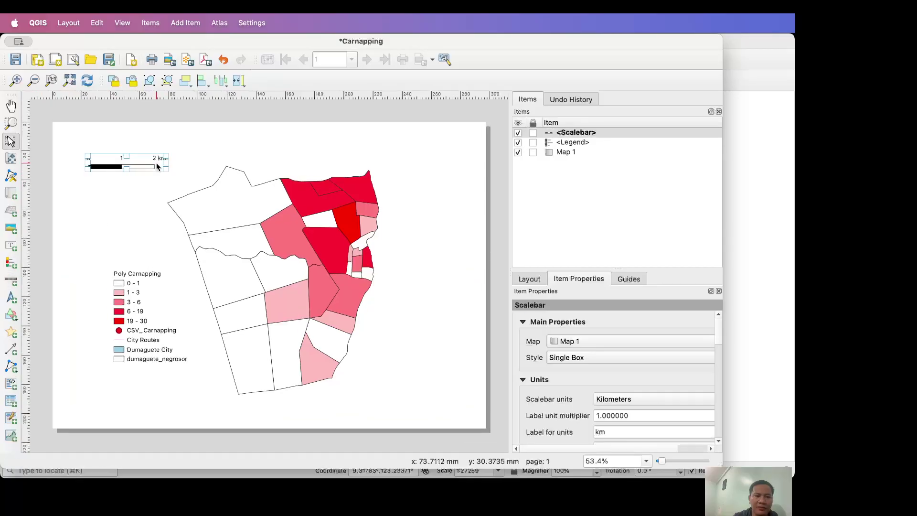
{"action": "left_click", "coordinate": [132, 195]}
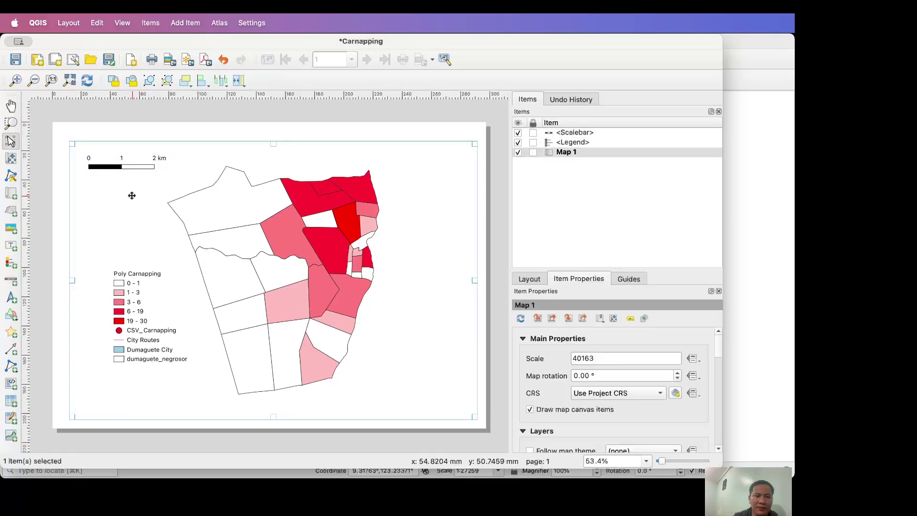
{"action": "left_click", "coordinate": [10, 299]}
{"action": "left_click_drag", "start_coordinate": [102, 198], "coordinate": [152, 248]}
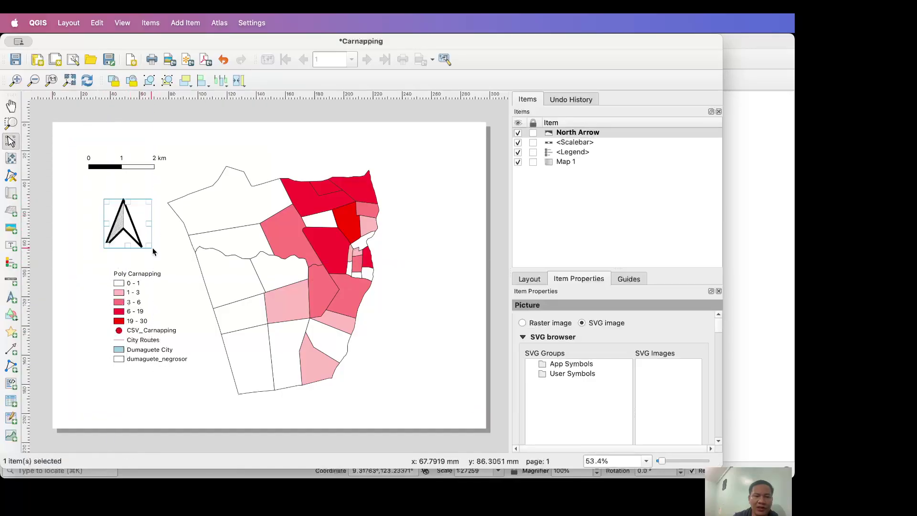
Move the north arrow directly below the legend and the scale bar beneath the barangay map's lower edge
{"action": "left_click", "coordinate": [469, 201]}
{"action": "left_click", "coordinate": [126, 235]}
{"action": "left_click_drag", "start_coordinate": [125, 235], "coordinate": [137, 404]}
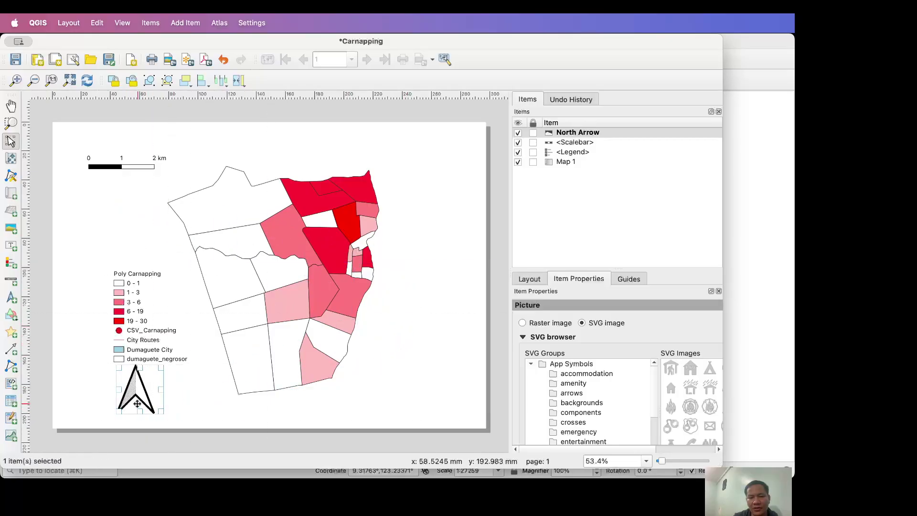
{"action": "left_click", "coordinate": [120, 171]}
{"action": "left_click_drag", "start_coordinate": [120, 171], "coordinate": [272, 413]}
{"action": "left_click", "coordinate": [408, 306]}
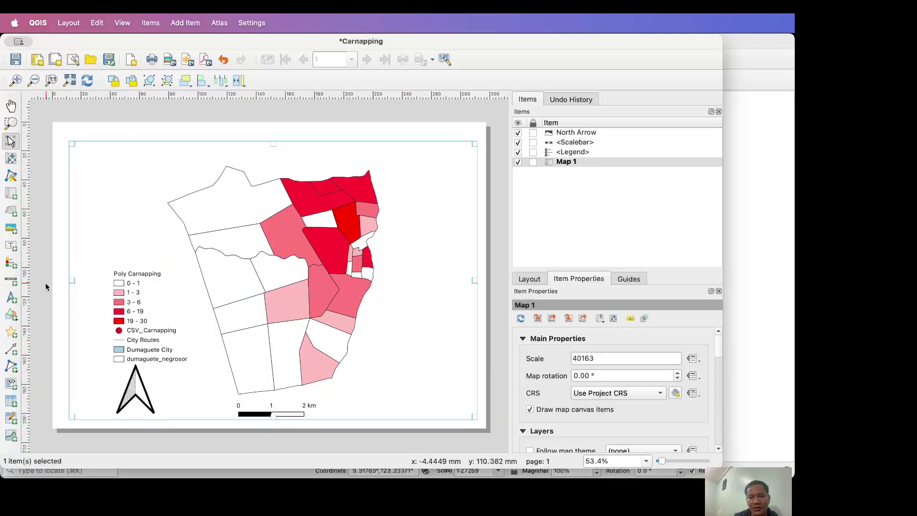
Place the north arrow beside the map's lower-right part with the scale bar below it, and close the layout window
{"action": "left_click_drag", "start_coordinate": [133, 389], "coordinate": [436, 336]}
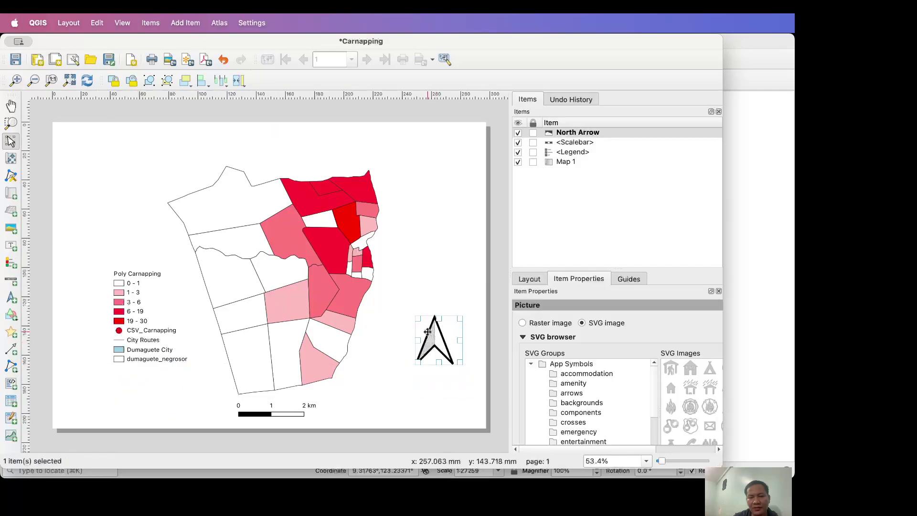
{"action": "left_click", "coordinate": [248, 424]}
{"action": "left_click_drag", "start_coordinate": [247, 423], "coordinate": [394, 405]}
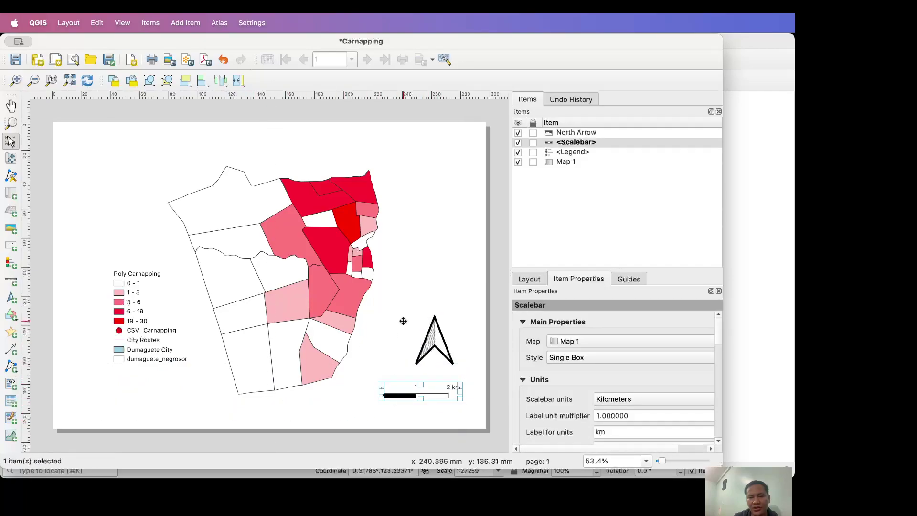
{"action": "left_click_drag", "start_coordinate": [439, 341], "coordinate": [438, 330]}
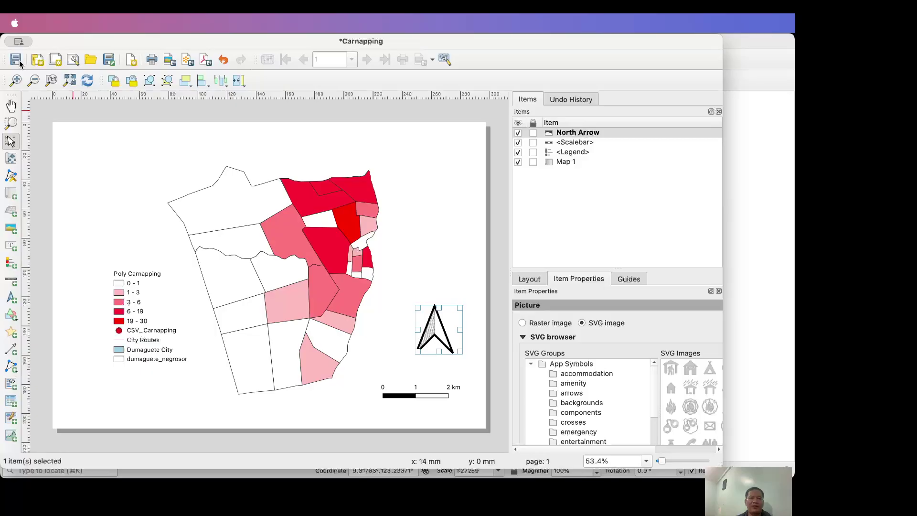
{"action": "key", "text": "super+w"}
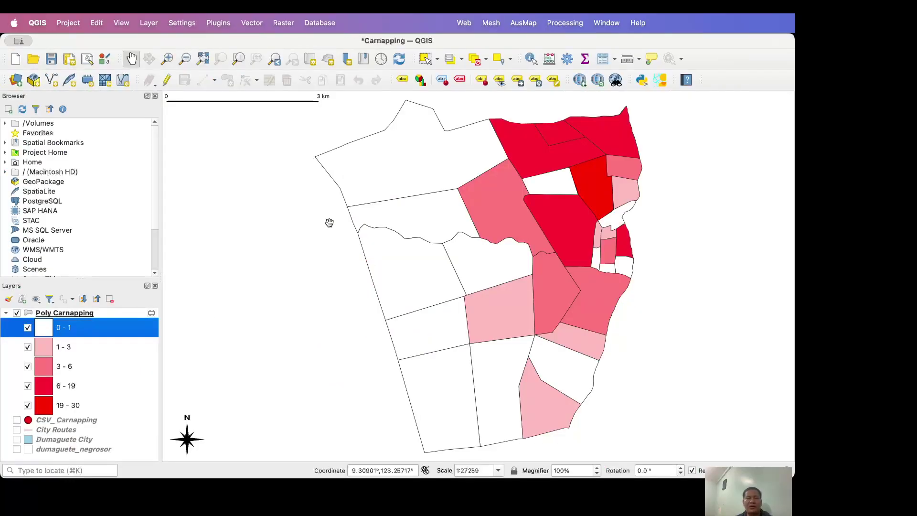